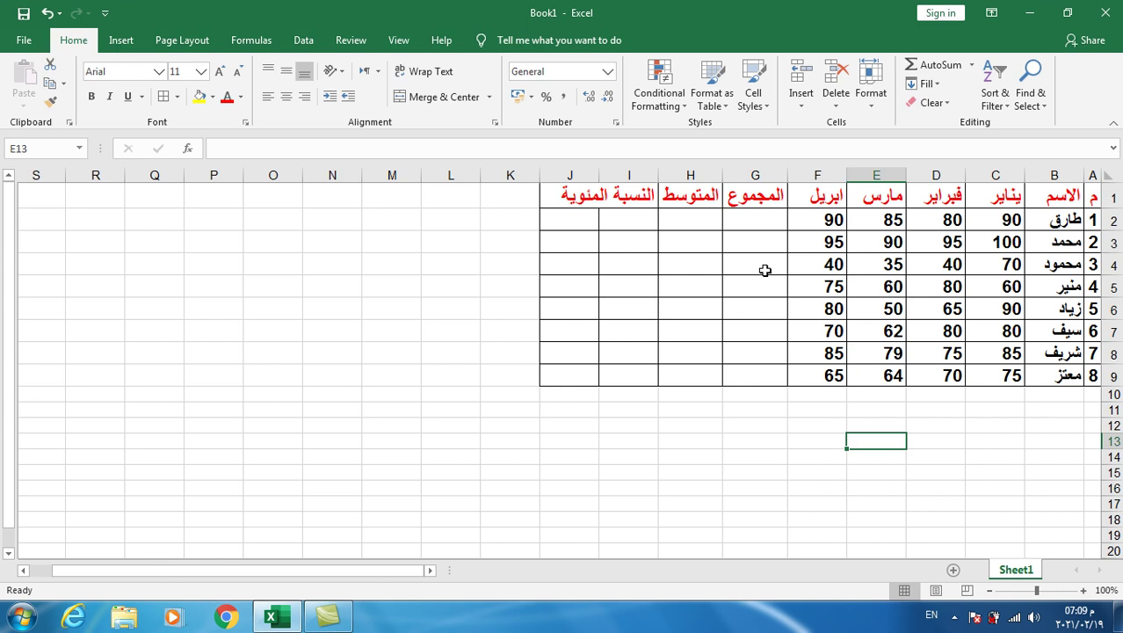
- Widen percentage column I so its header fits fully
left_click_drag(601, 174, 604, 173)
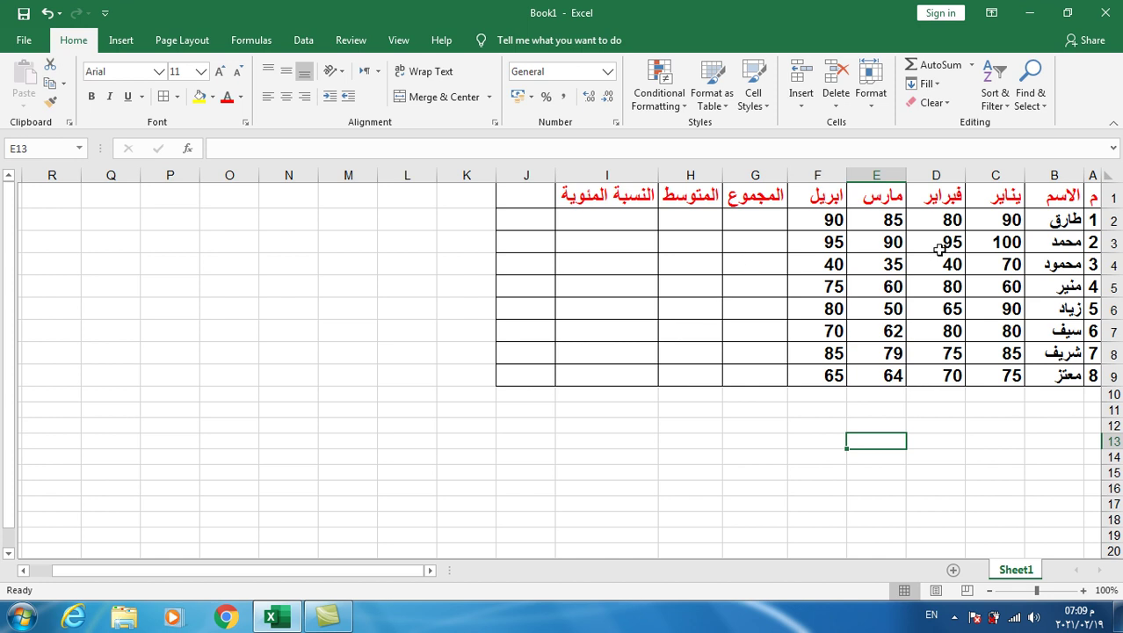
left_click(761, 220)
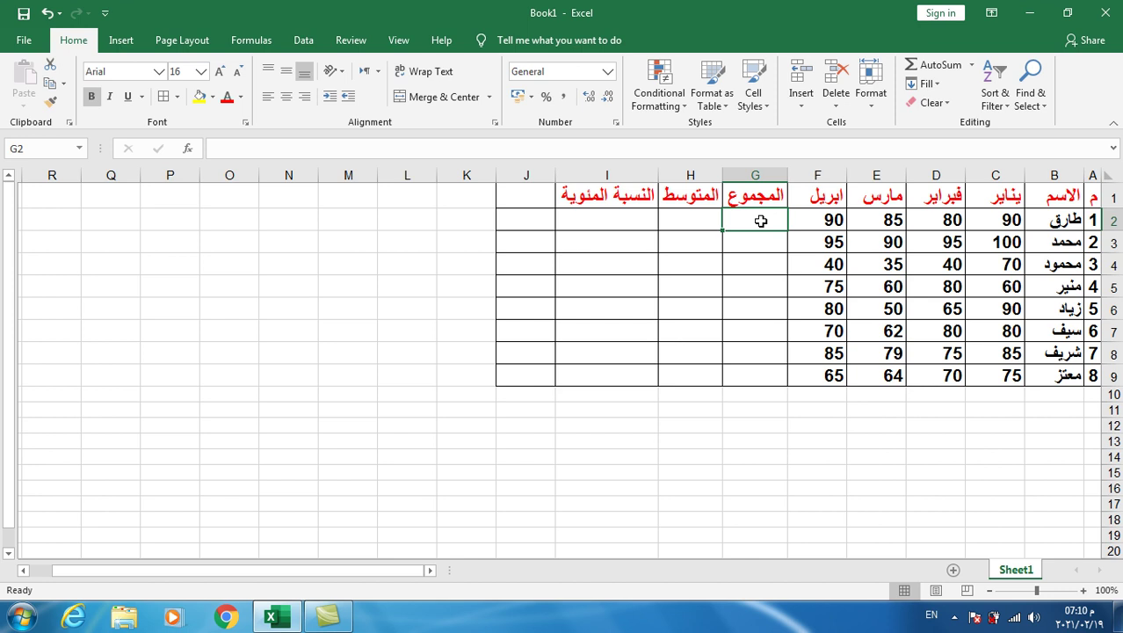
- Enter =C2+D2+E2+F2 in G2 to total the first student's four monthly scores, giving 345
type("=")
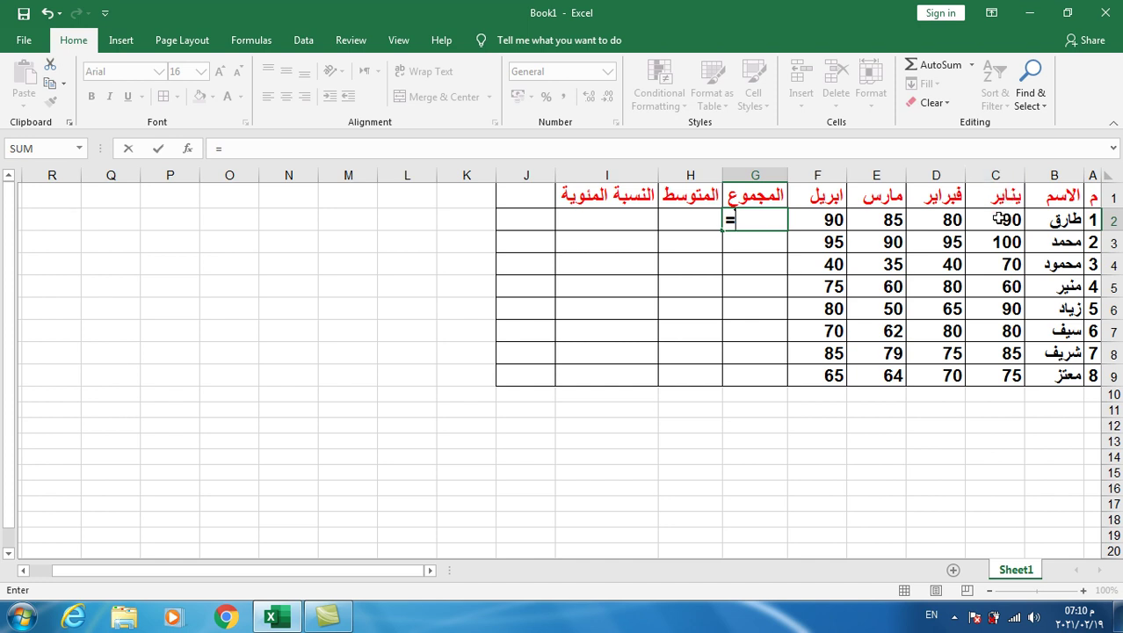
left_click(999, 219)
type("+")
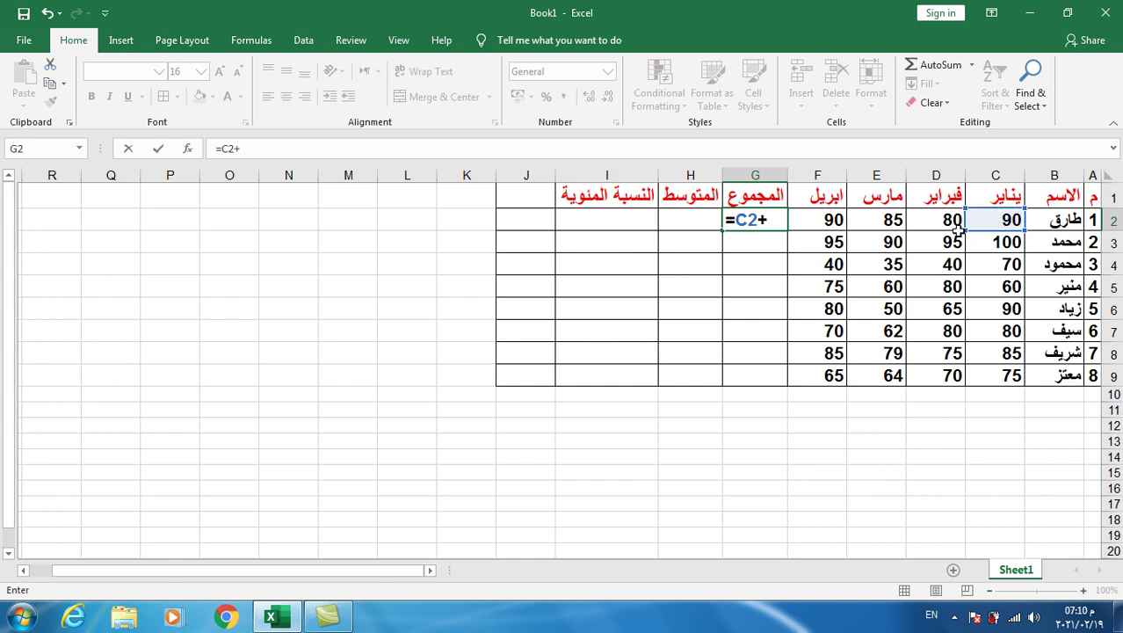
left_click(933, 222)
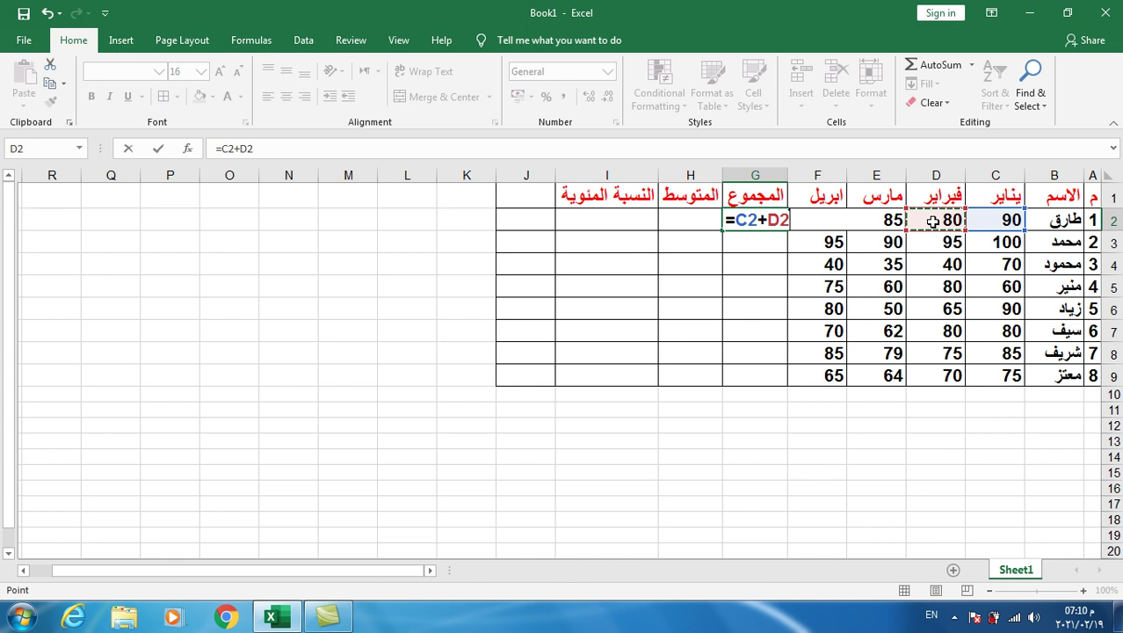
type("+")
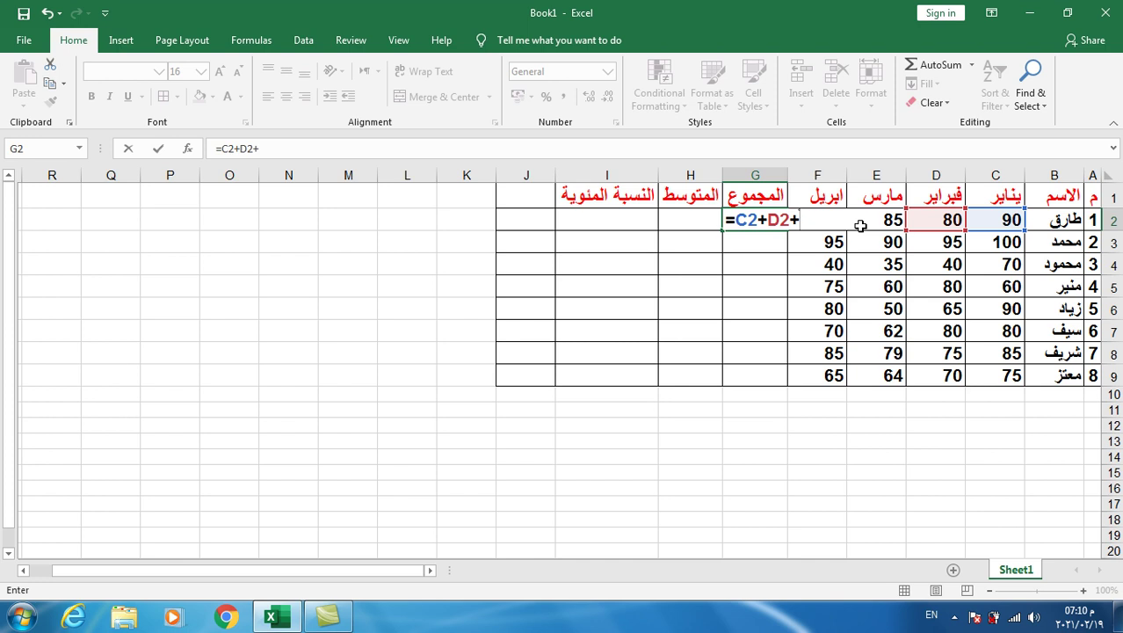
type("e")
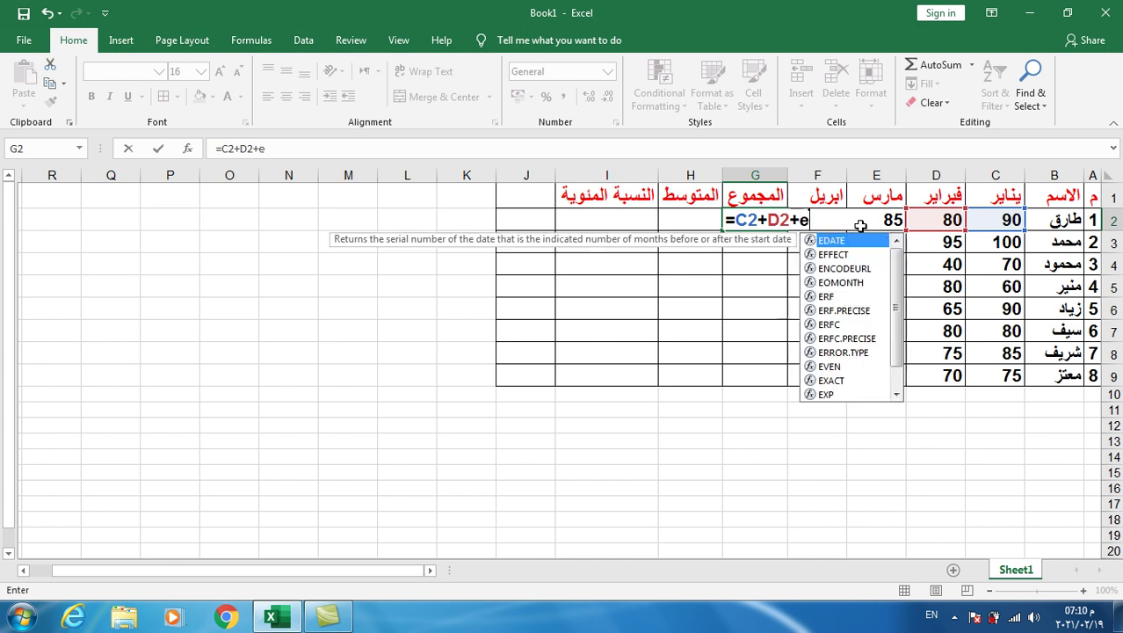
type("2")
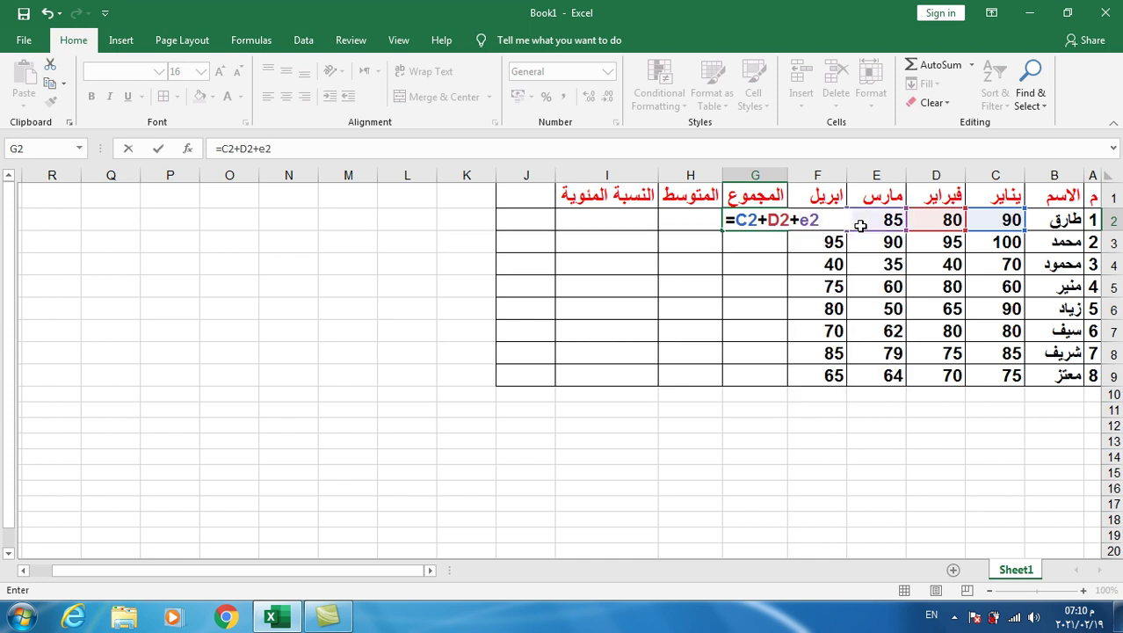
type("+")
type("f2")
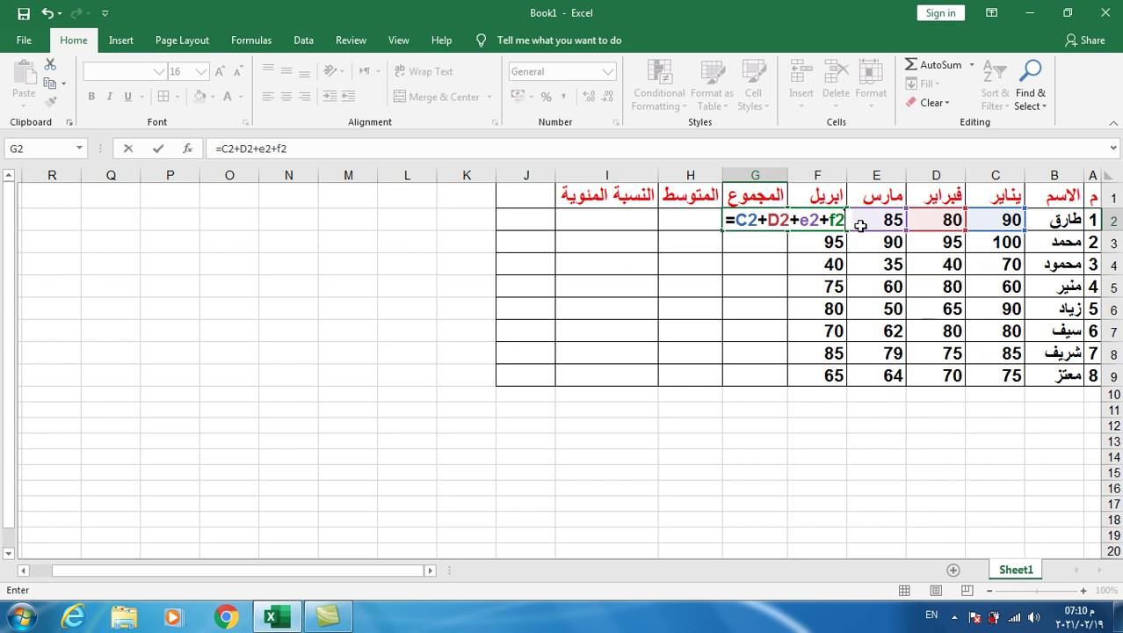
key("Return")
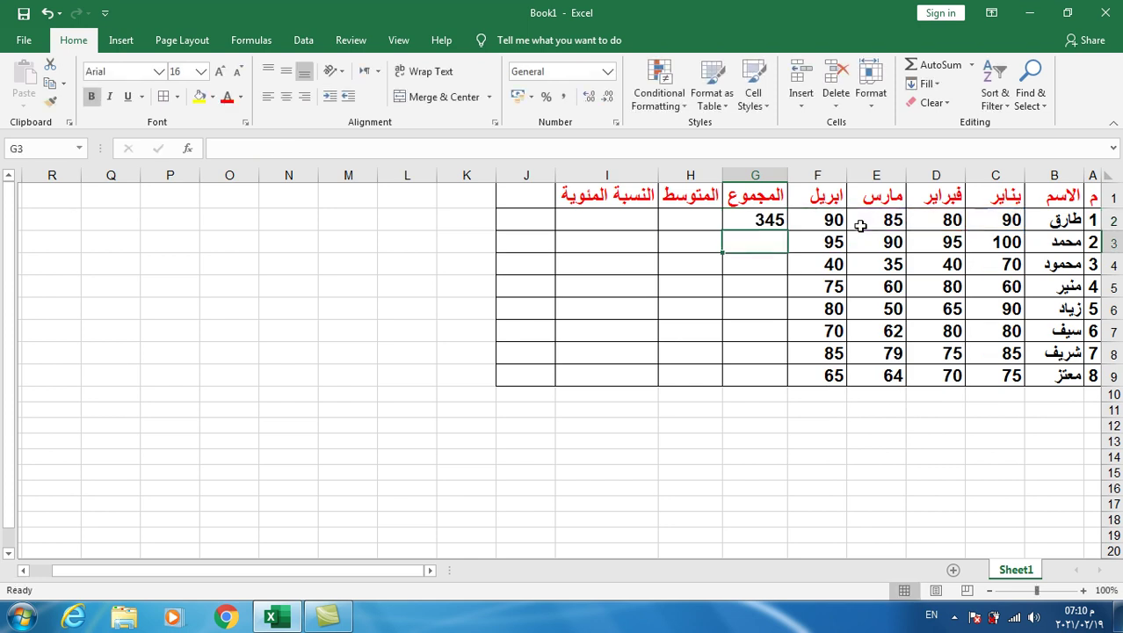
- Change the first student's January score in C2 to 95
left_click(733, 214)
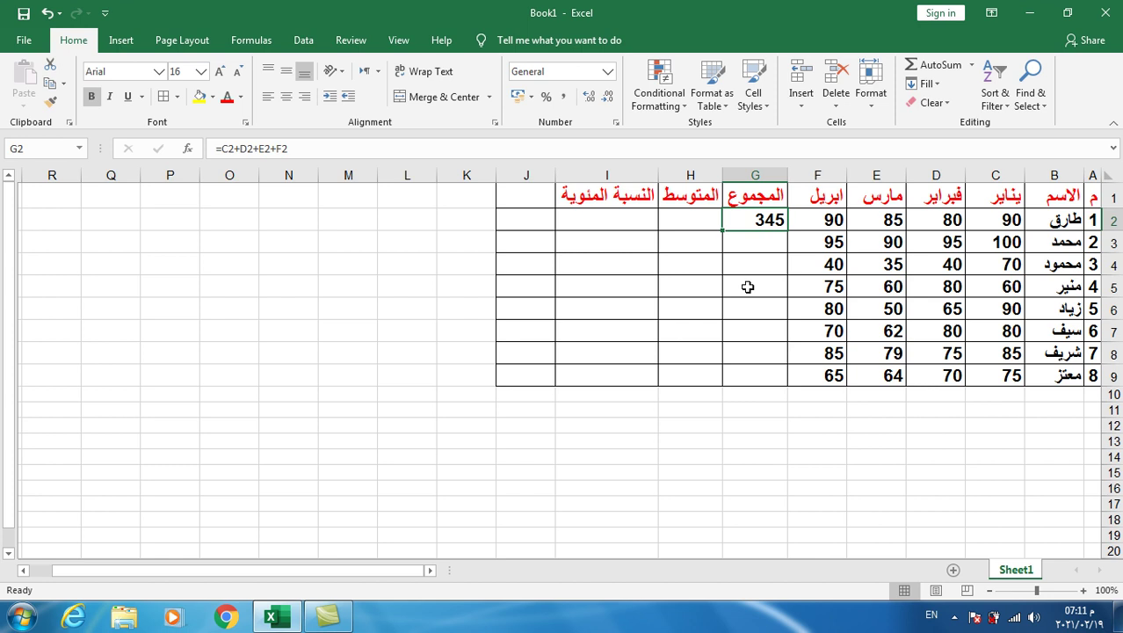
left_click(996, 217)
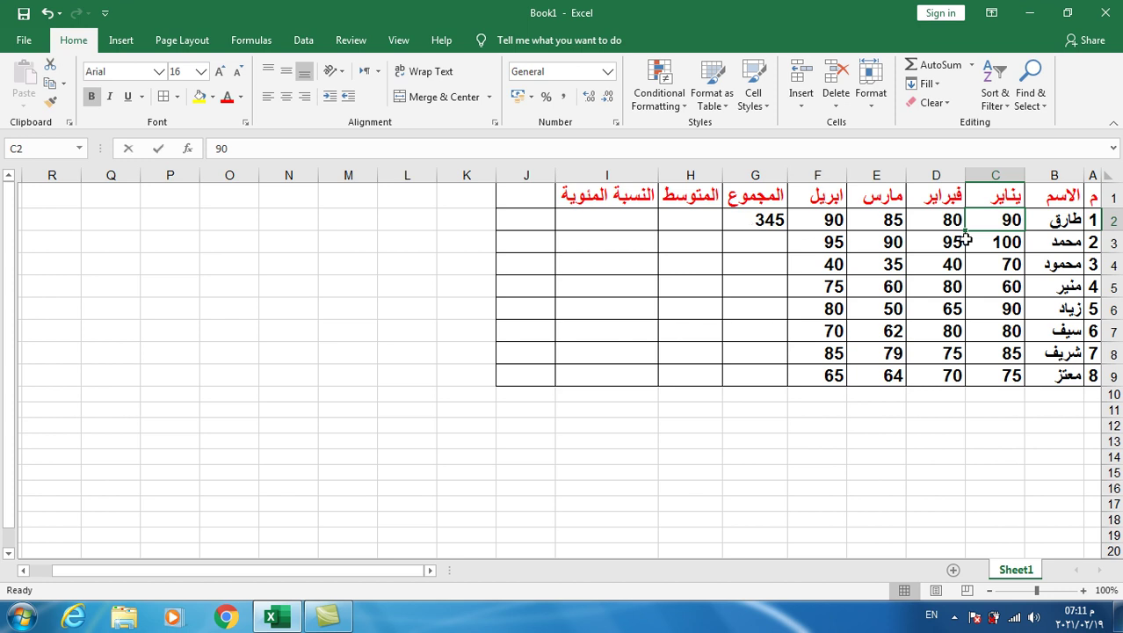
type("95")
key("Return")
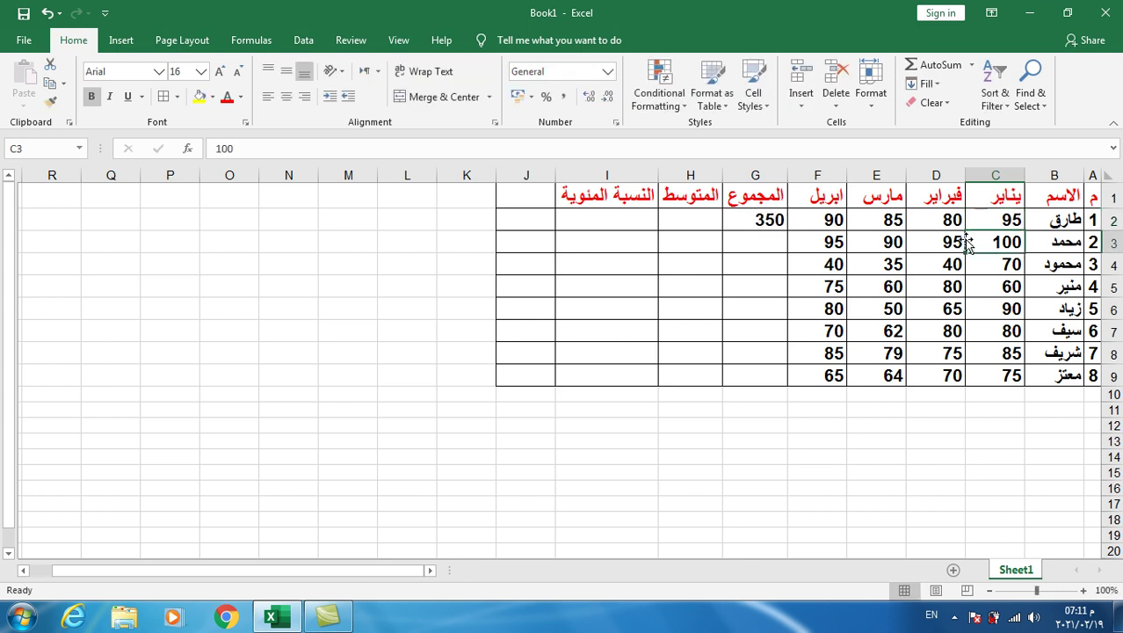
- Change the first student's April score in F2 to 85 and recheck the G2 total
left_click(879, 219)
left_click(835, 219)
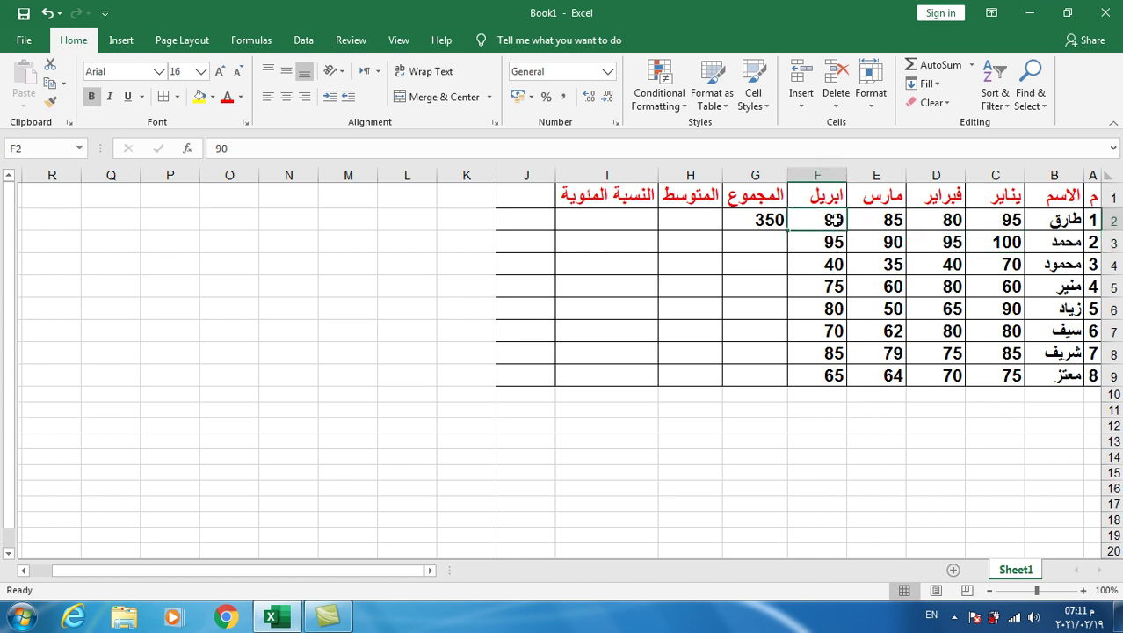
type("85")
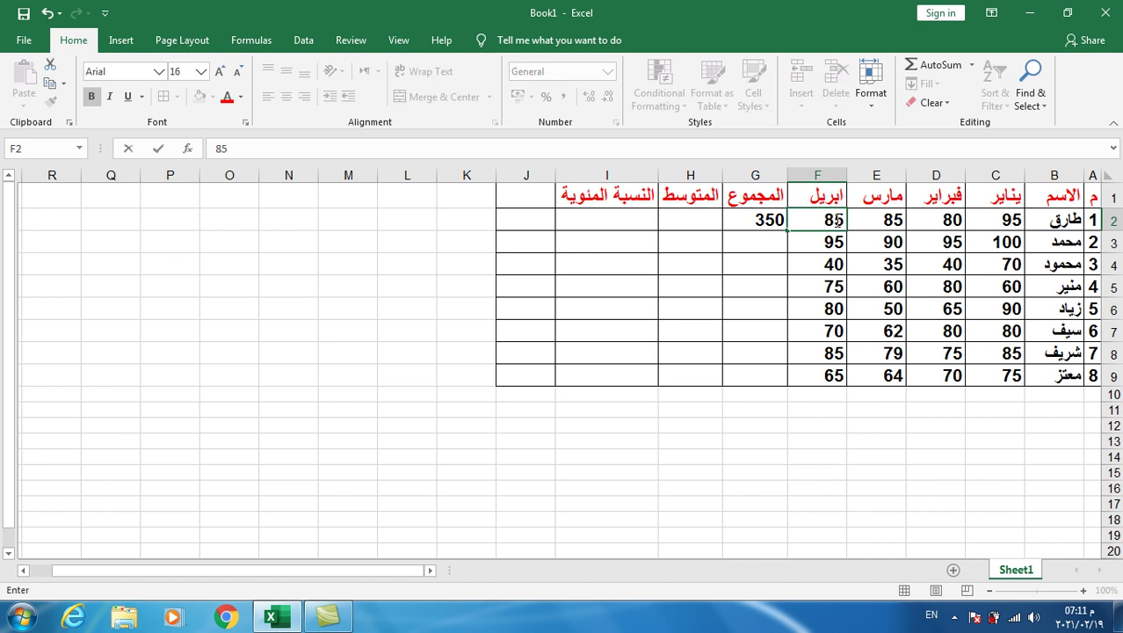
key("Return")
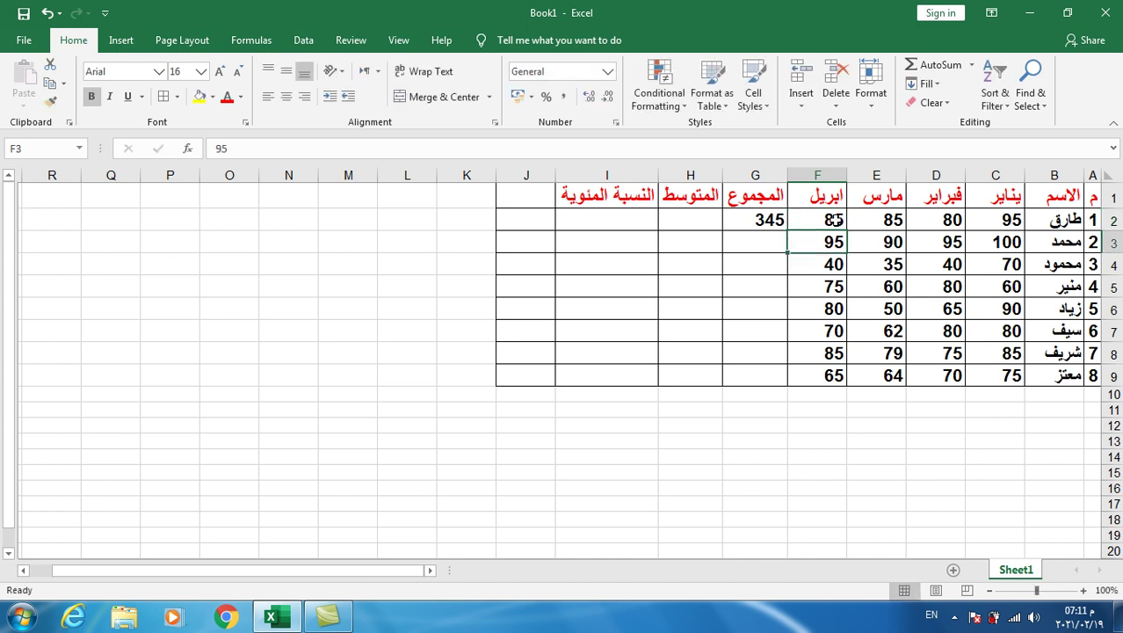
left_click(754, 242)
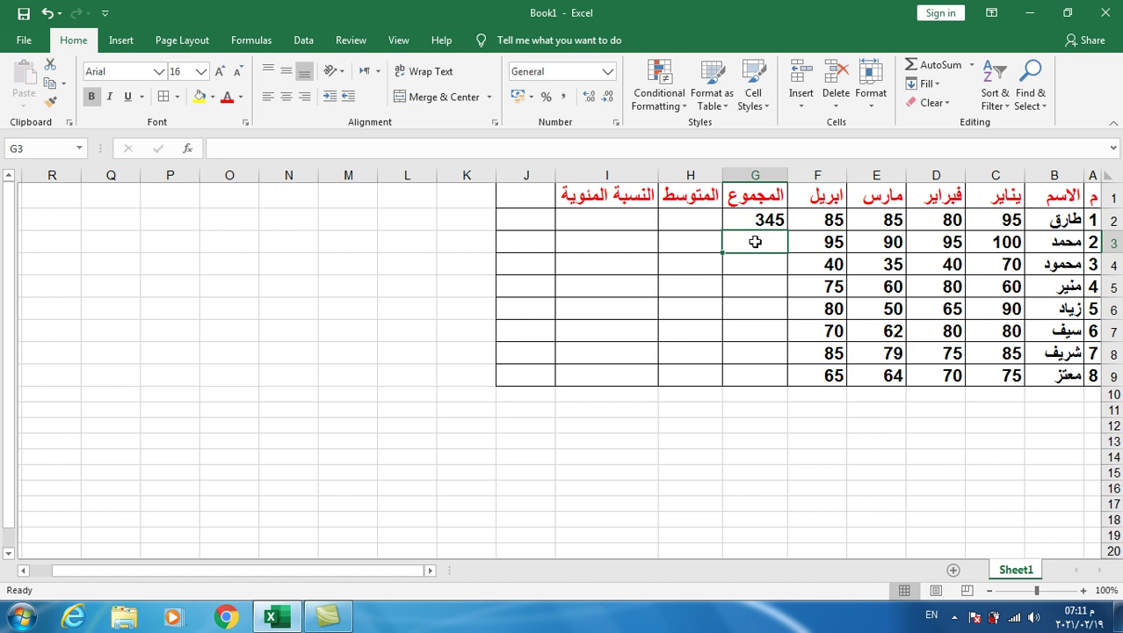
left_click(760, 220)
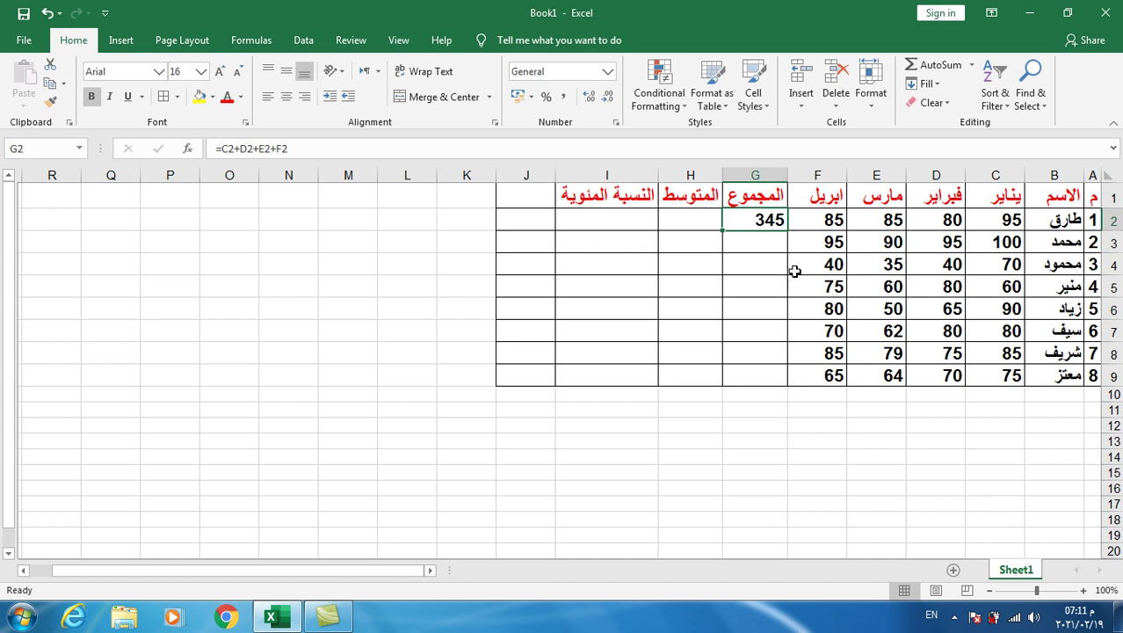
- Fill G2's sum formula down to G9, giving totals 380, 185, 275, 285, 292, 324 and 274
left_click(763, 281)
left_click(763, 244)
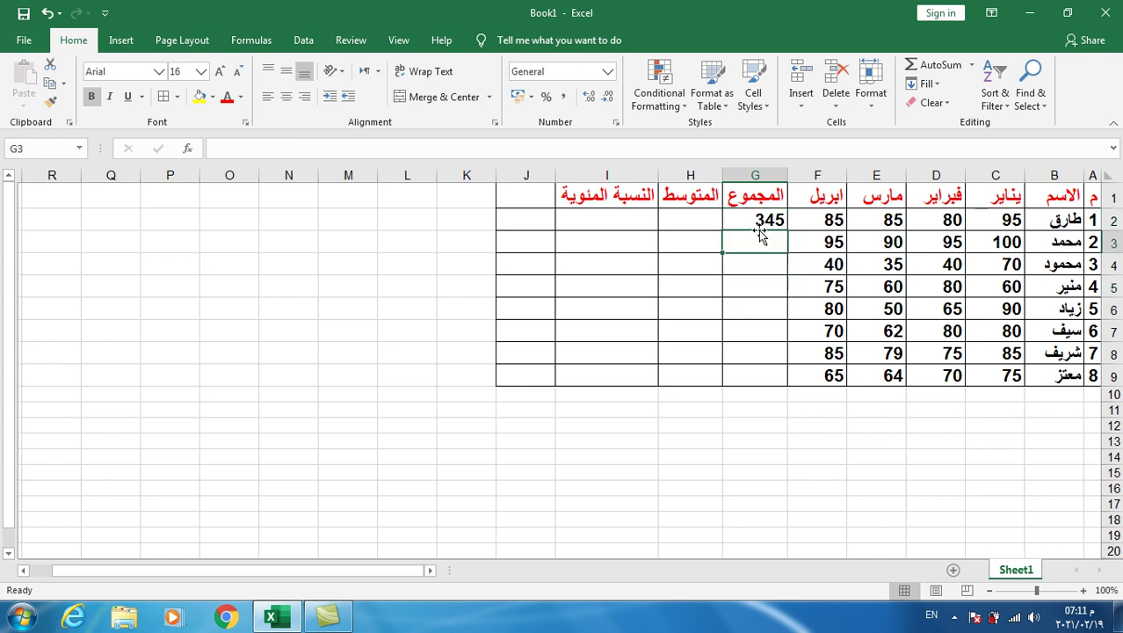
left_click(754, 218)
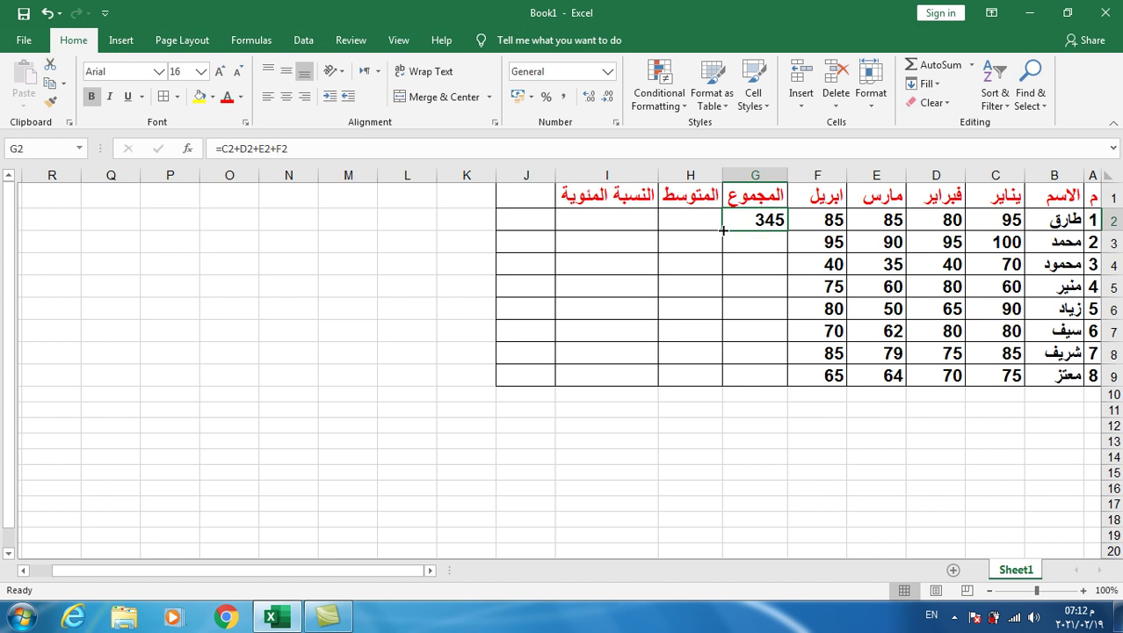
left_click_drag(723, 230, 723, 230)
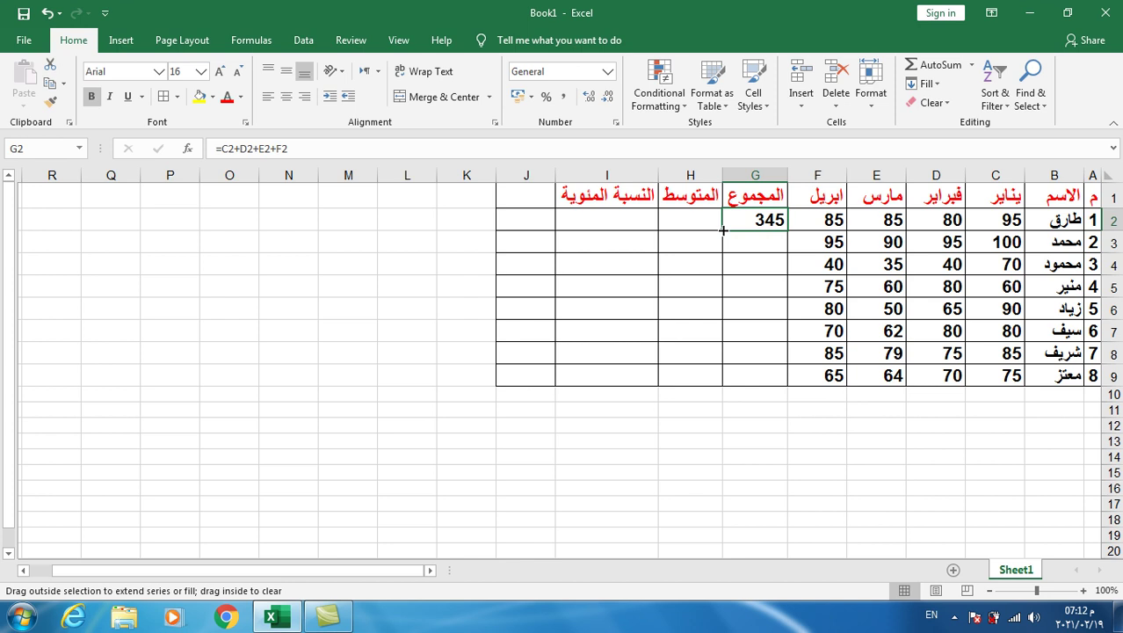
mouse_move(722, 231)
left_mouse_down()
mouse_move(721, 394)
mouse_move(722, 383)
left_mouse_up()
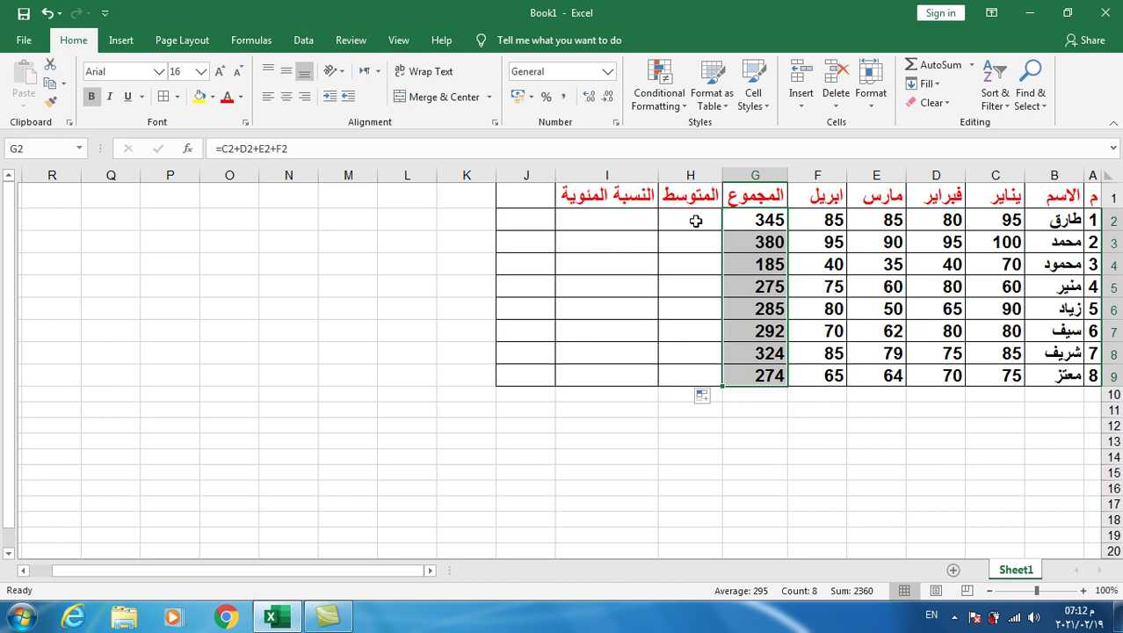
left_click(695, 220)
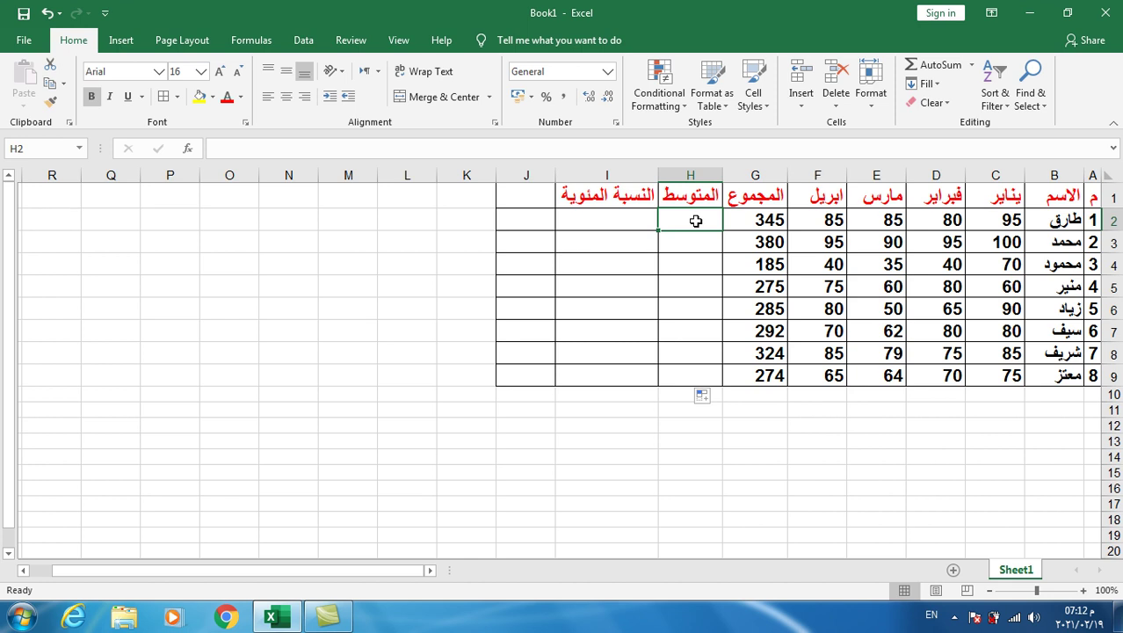
type("=")
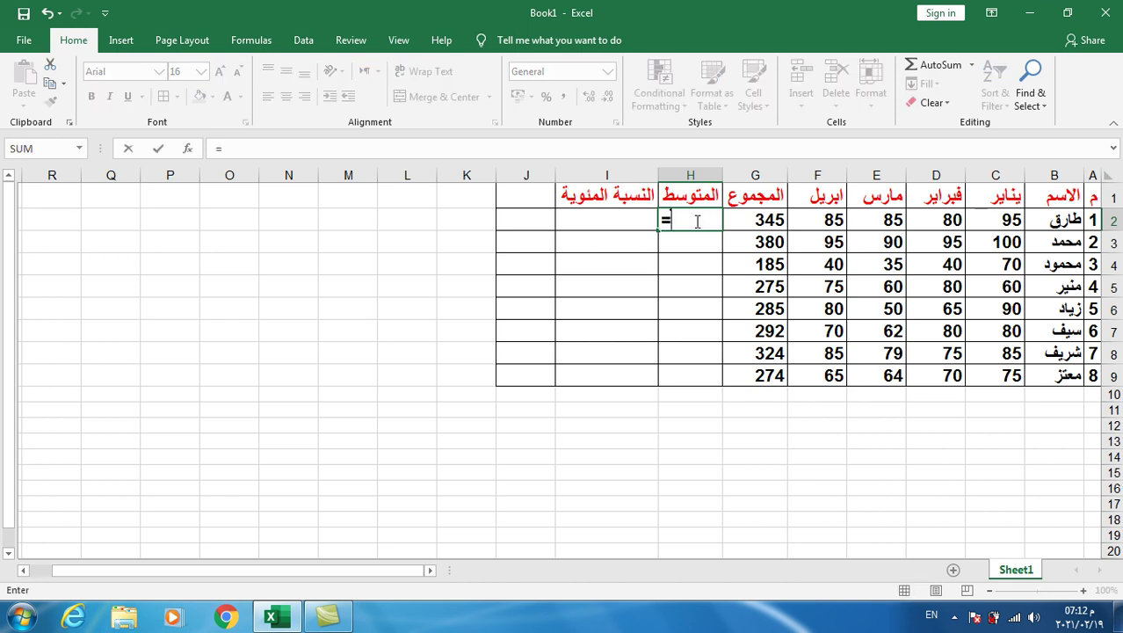
type("(")
left_click(764, 219)
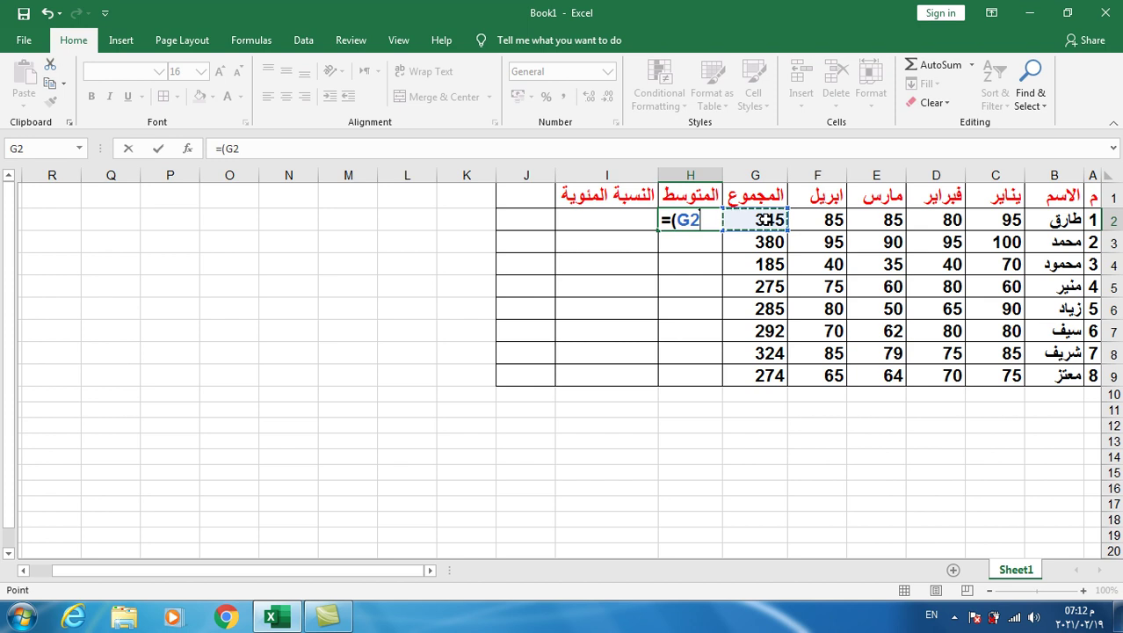
type(")")
type("4")
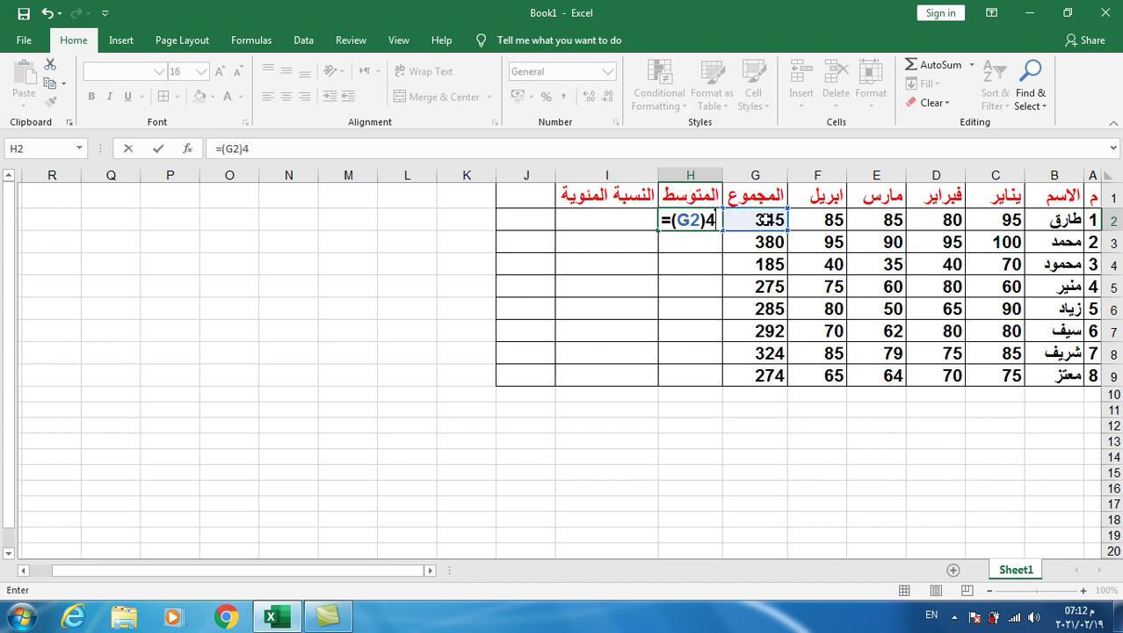
key("BackSpace")
type("/4")
key("Return")
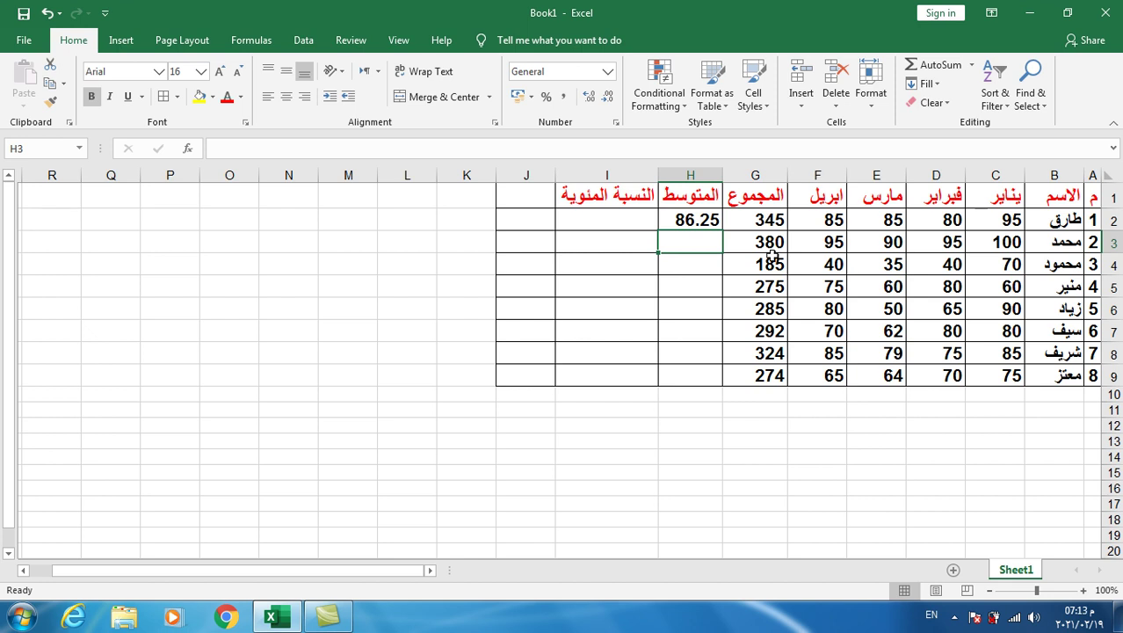
left_click(692, 220)
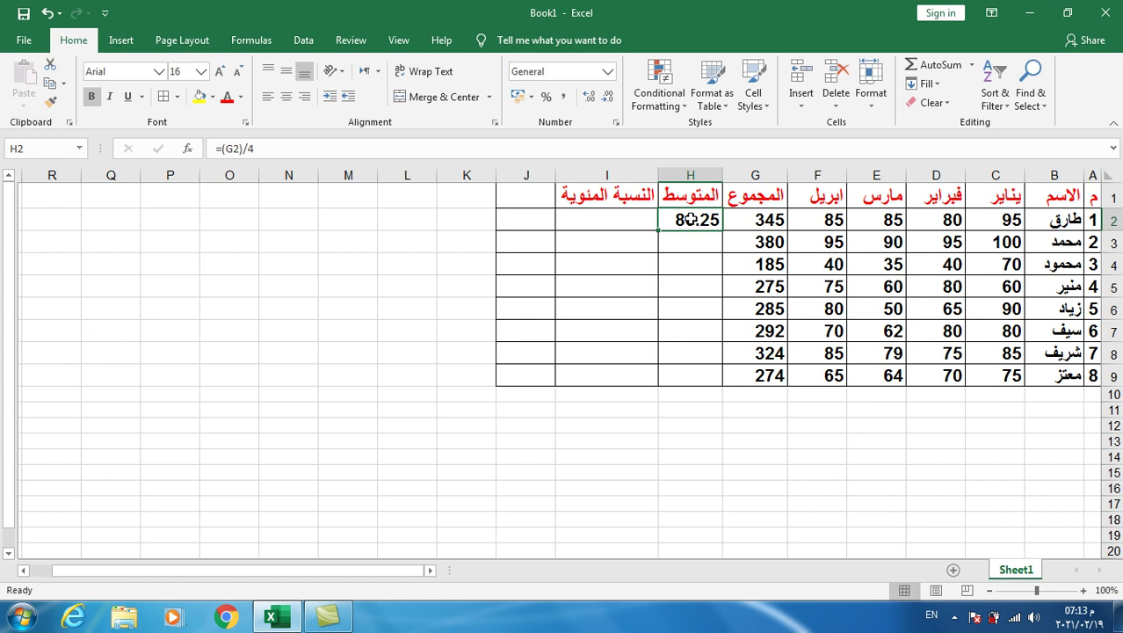
key("Delete")
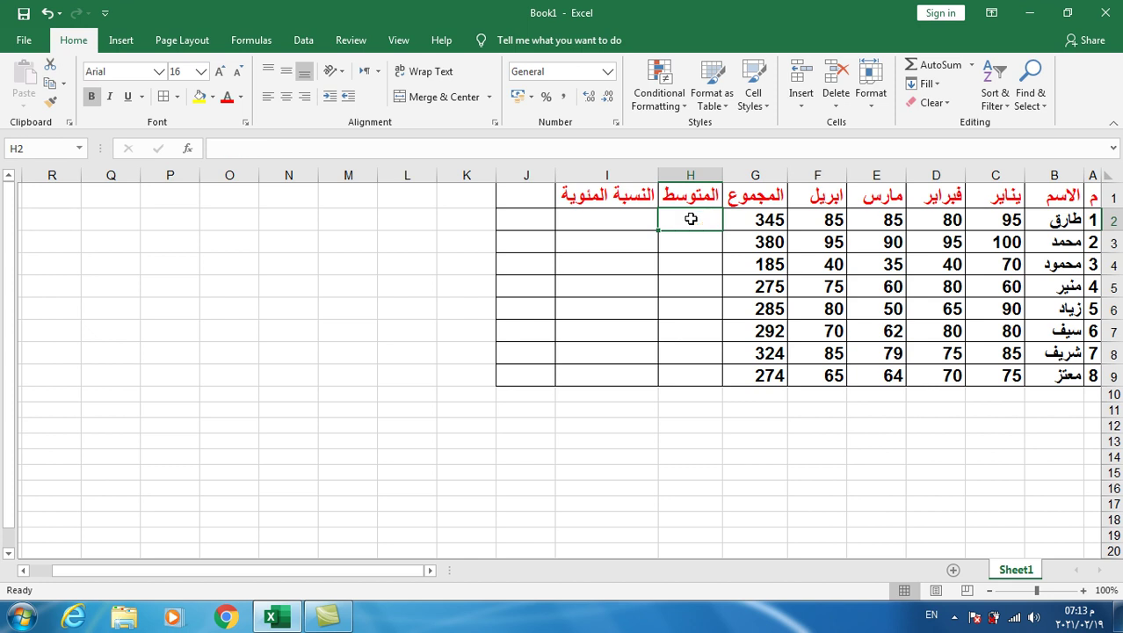
- Widen total column G and adjust the width of average column H
left_click(433, 236)
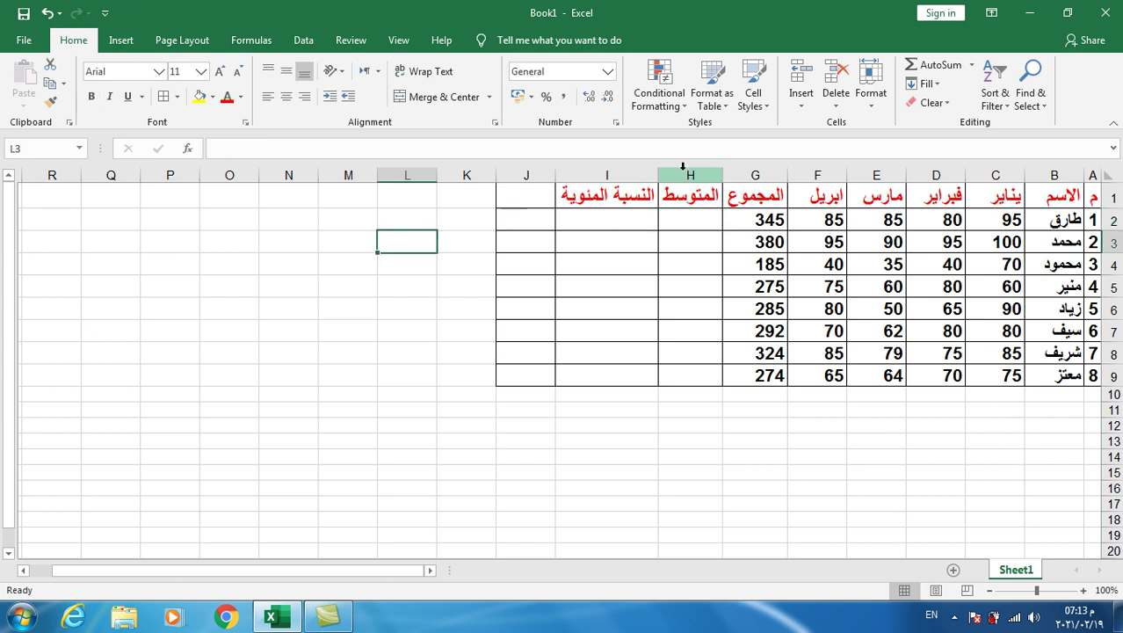
left_click_drag(722, 175, 624, 194)
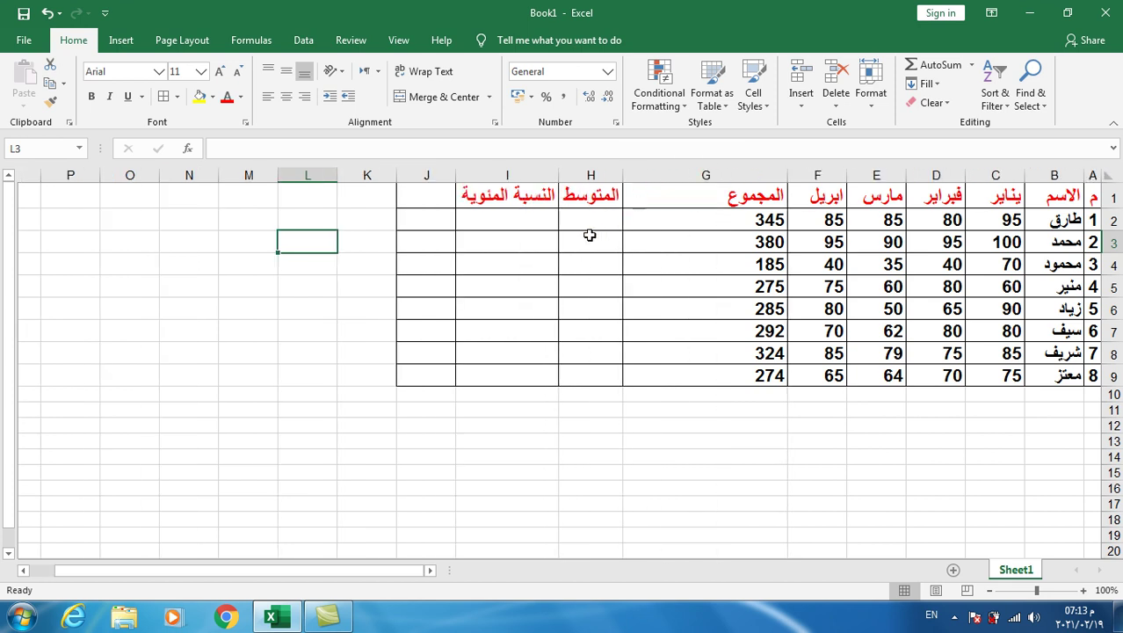
left_click_drag(558, 174, 530, 175)
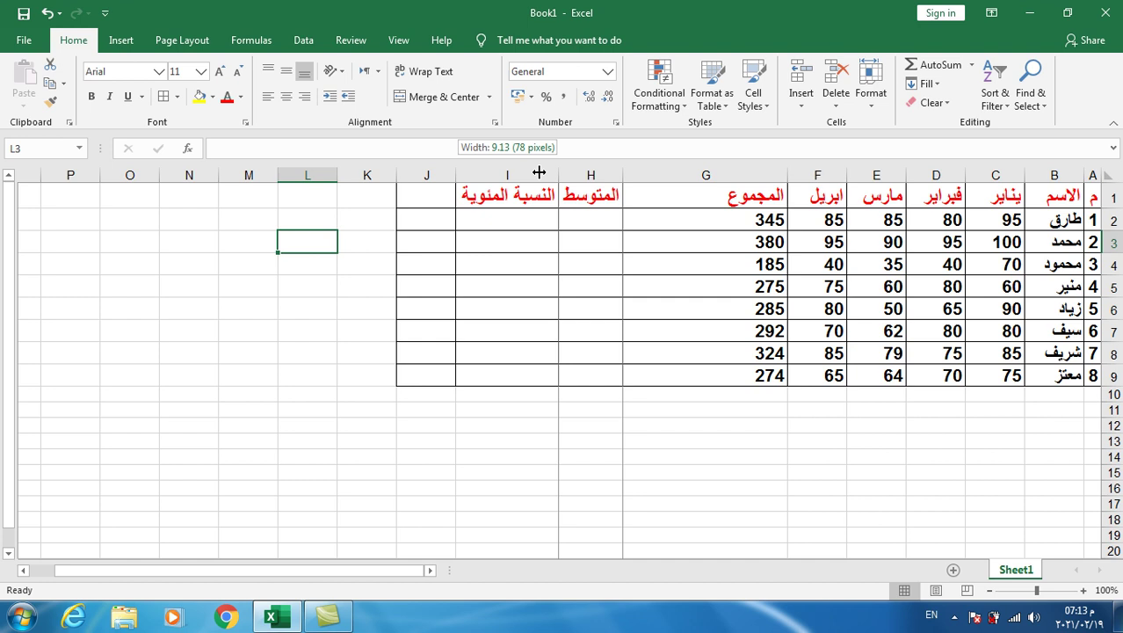
- Enter =(C2+D2+E2+F2)/4 in H2 and fill it down to H9, from 86.25 to 68.5
left_click(551, 216)
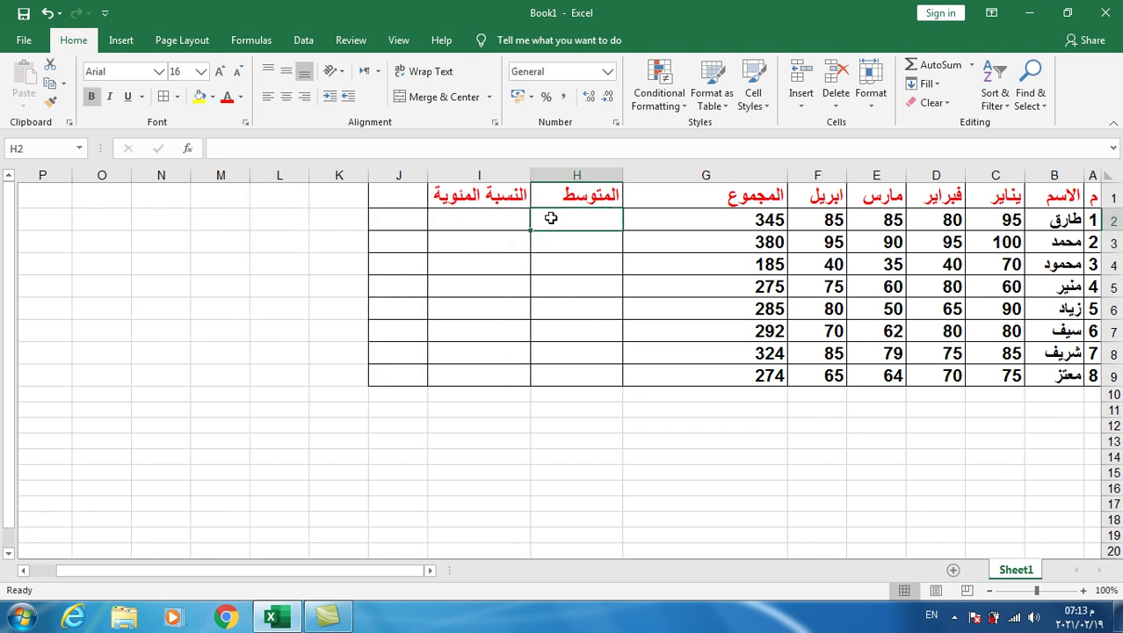
type("=")
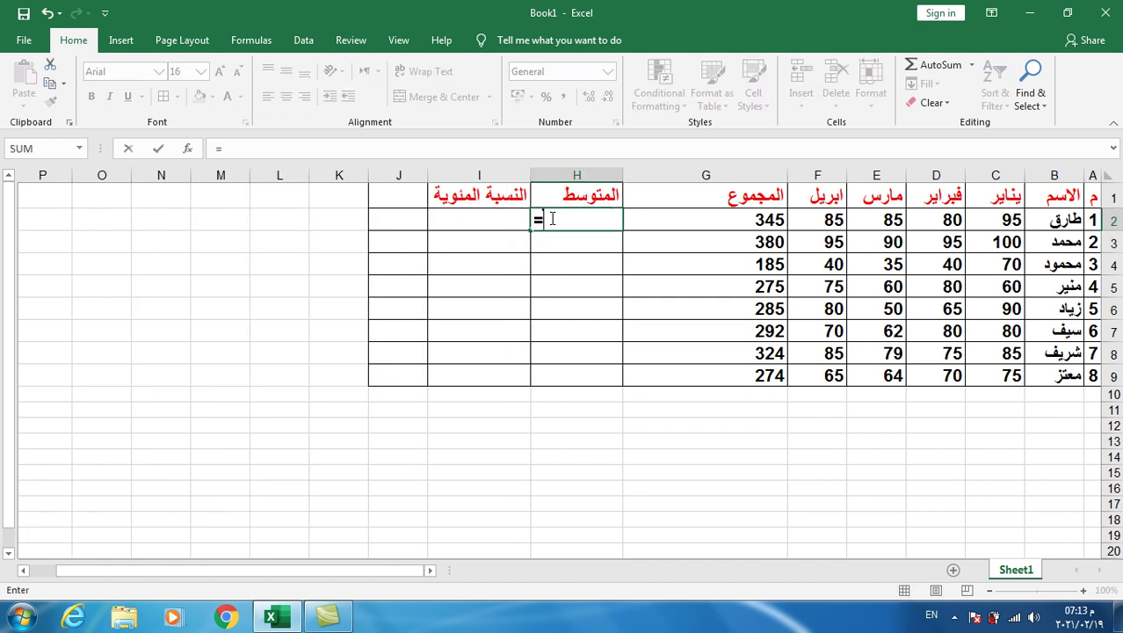
type("(")
type("c")
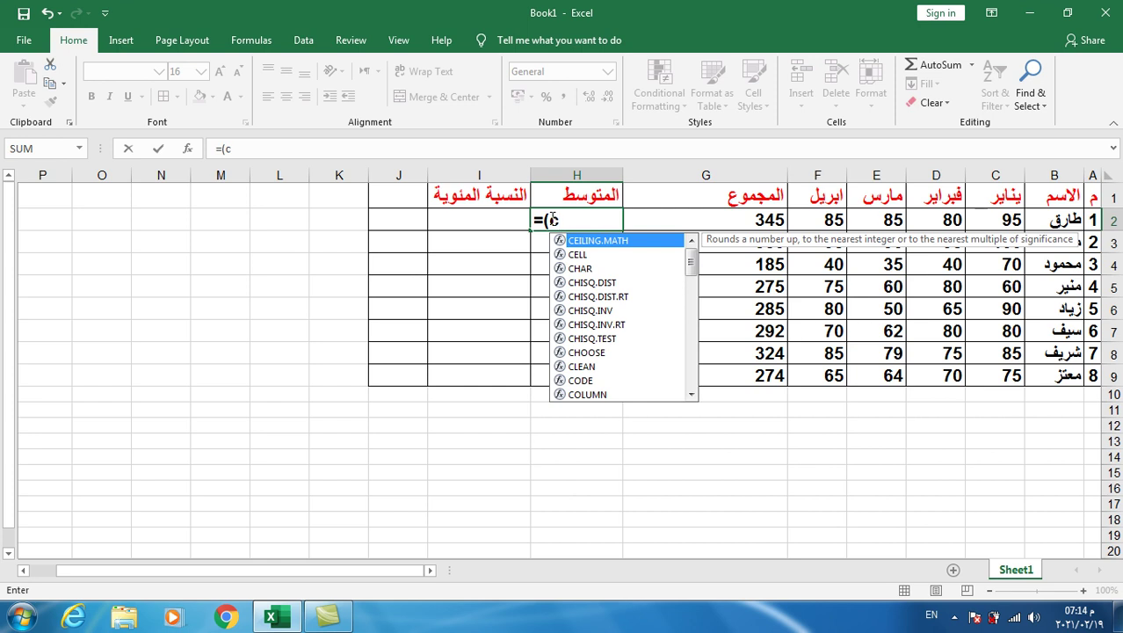
type("2+")
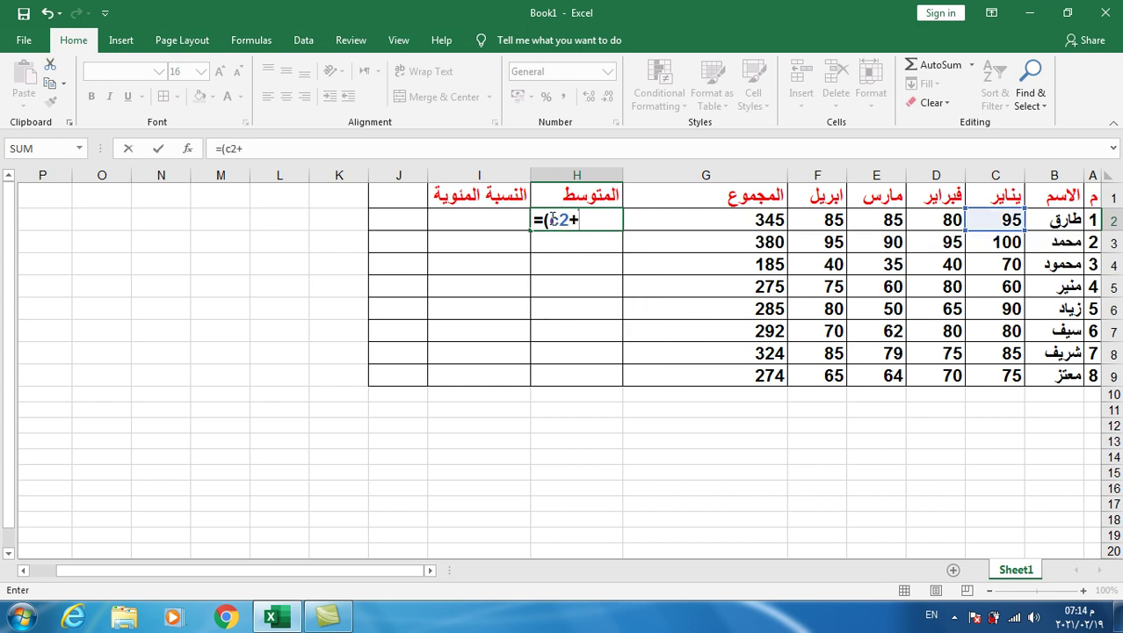
type("d2+e2+f2")
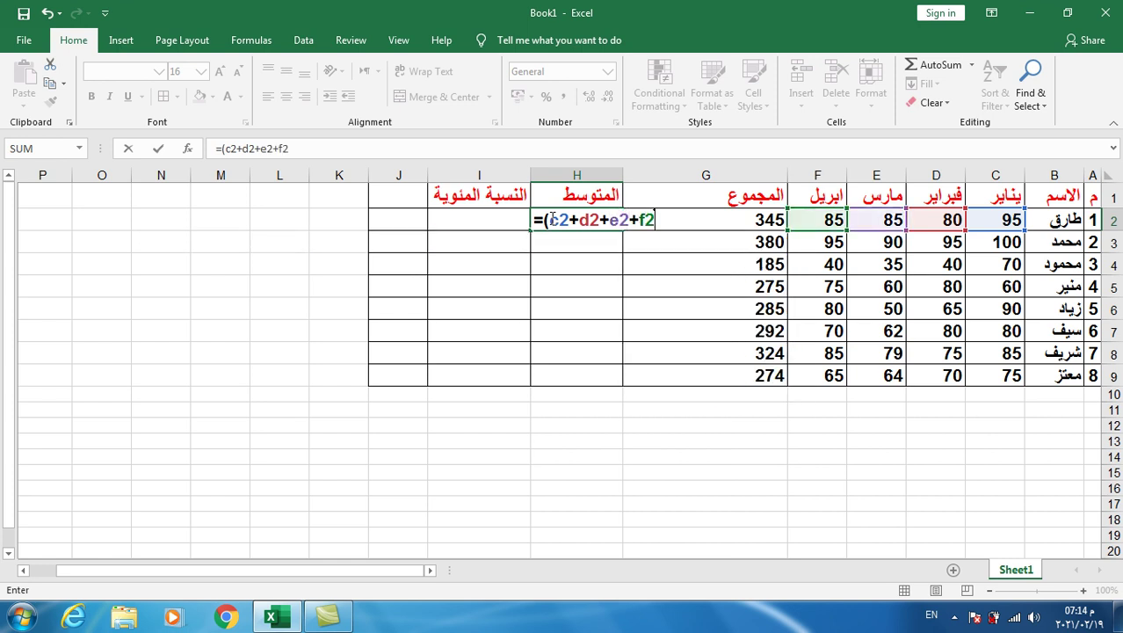
type(")/4")
key("Return")
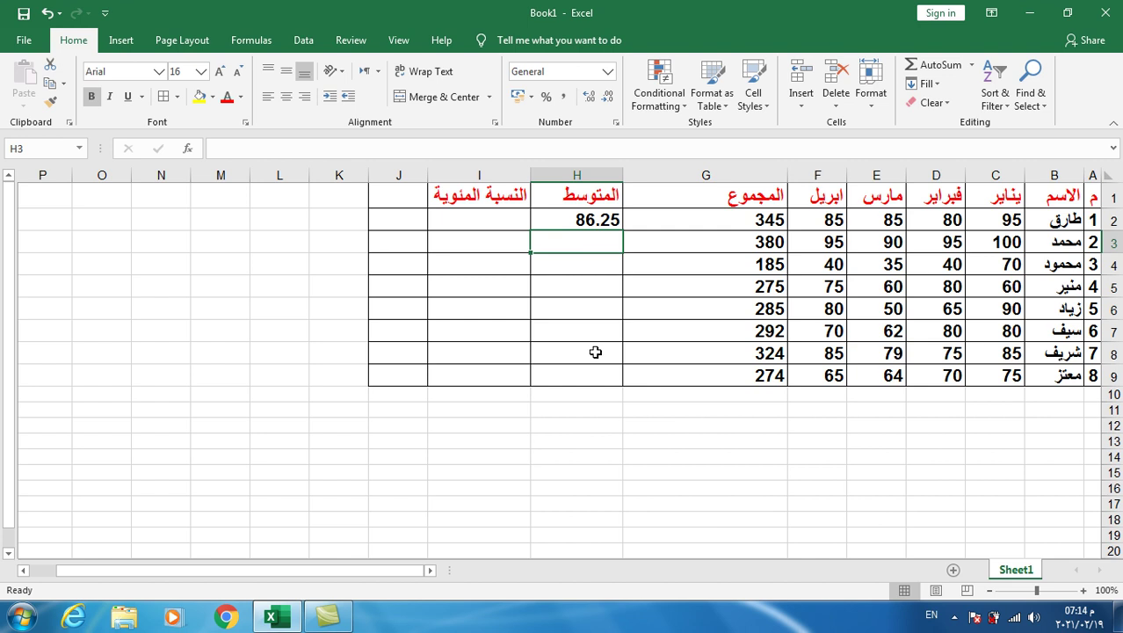
left_click(570, 218)
left_click_drag(533, 231, 538, 383)
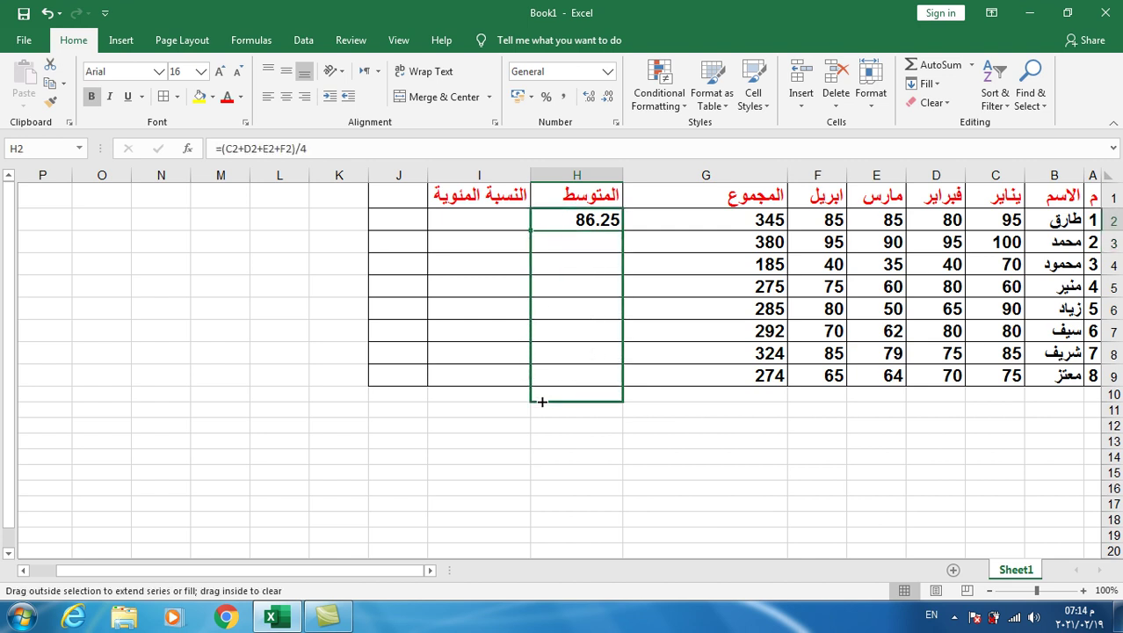
left_click(488, 216)
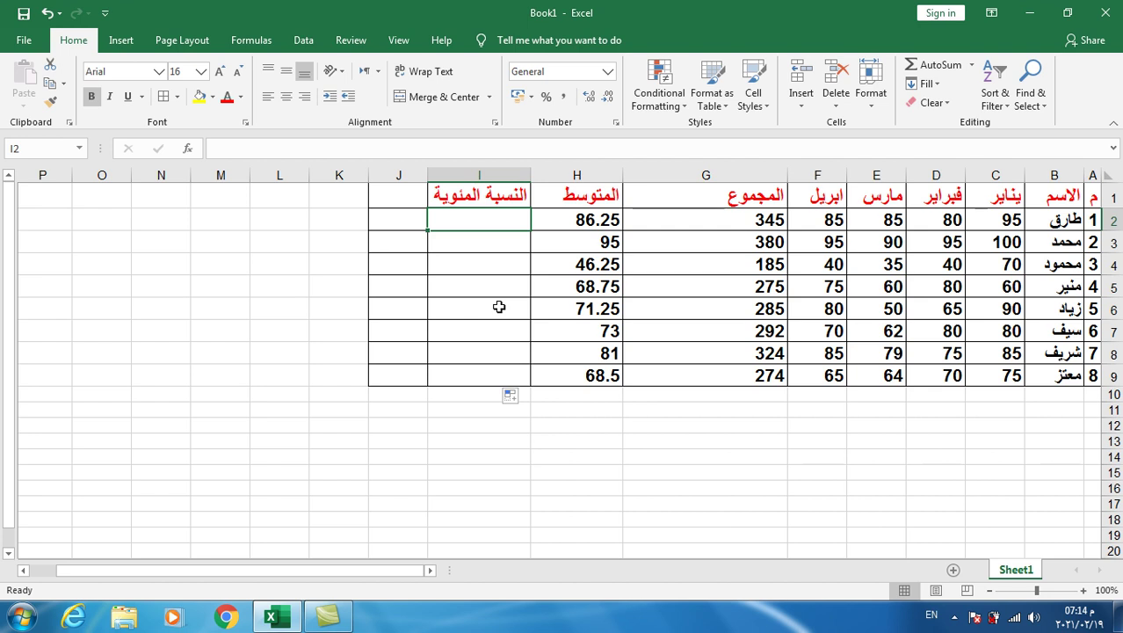
- Enter =H2% in I2, fill it down to I9 (0.8625 to 0.685), and select I2:I9
type("=")
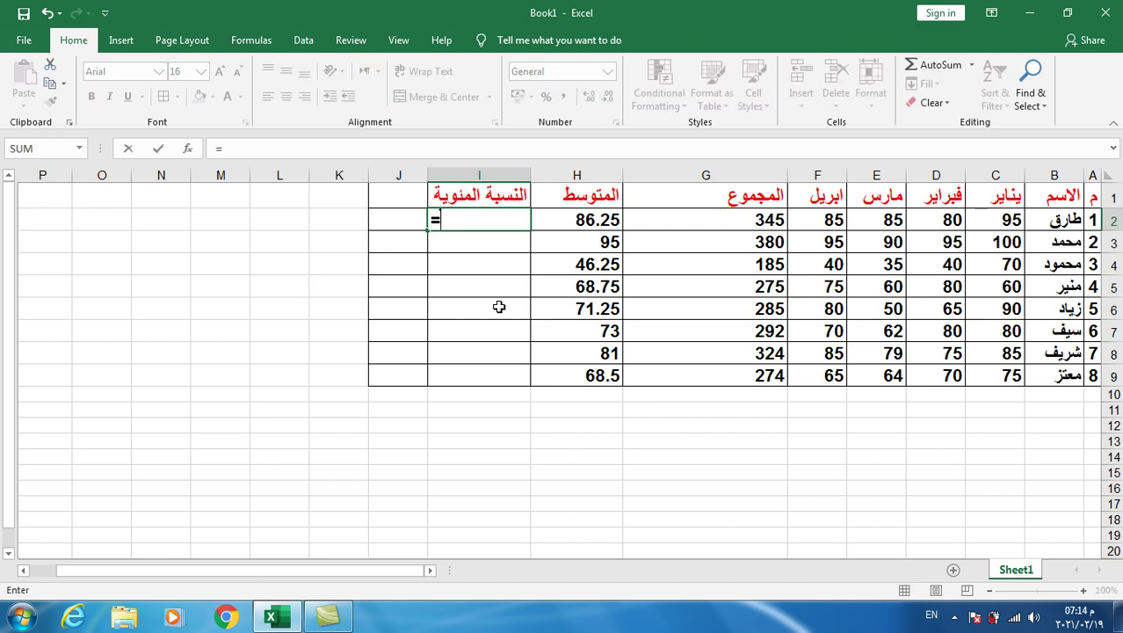
left_click(575, 220)
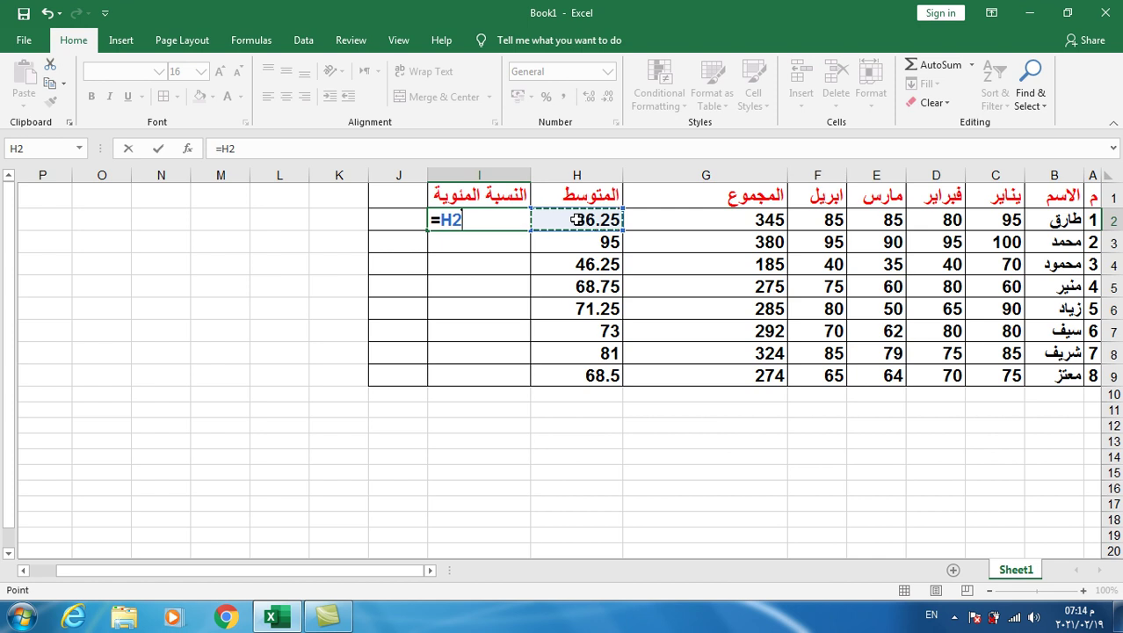
type("%")
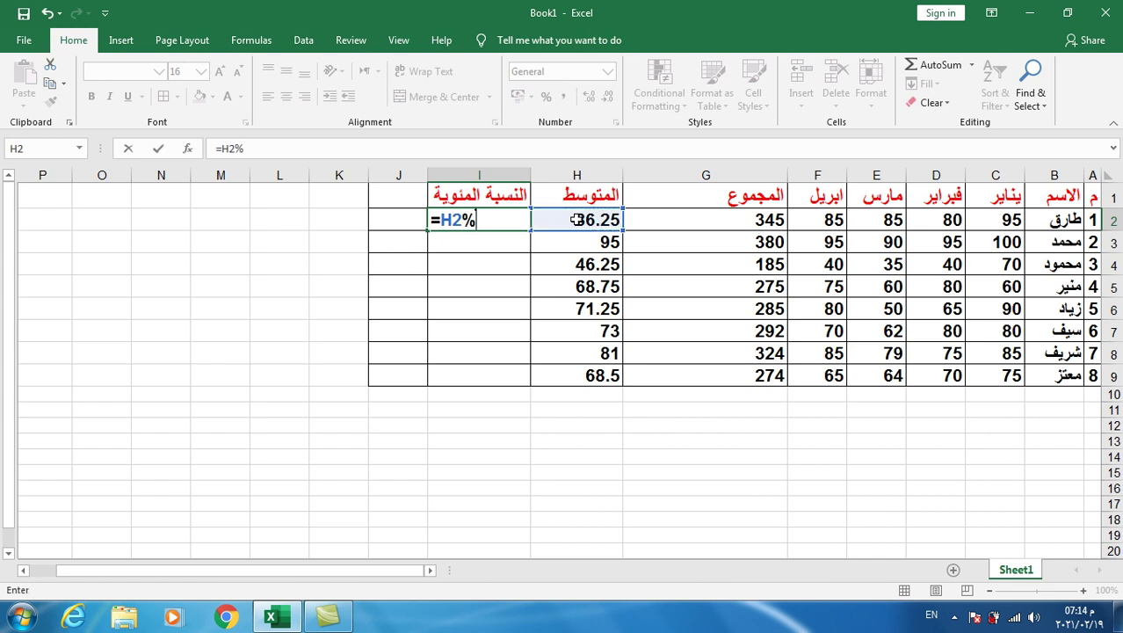
key("Return")
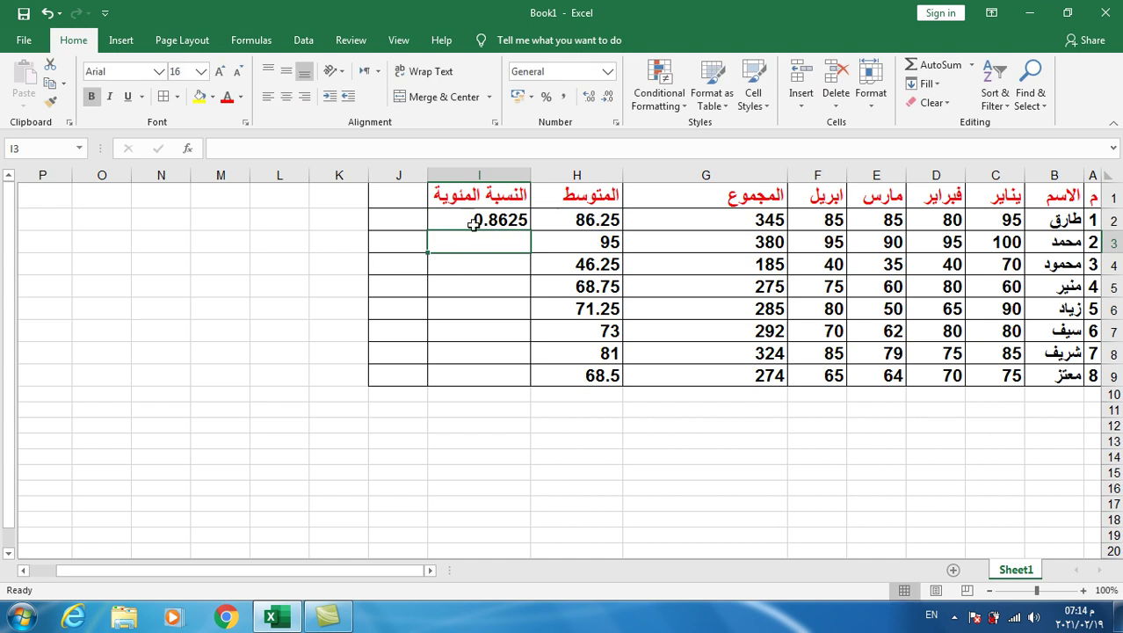
left_click(474, 216)
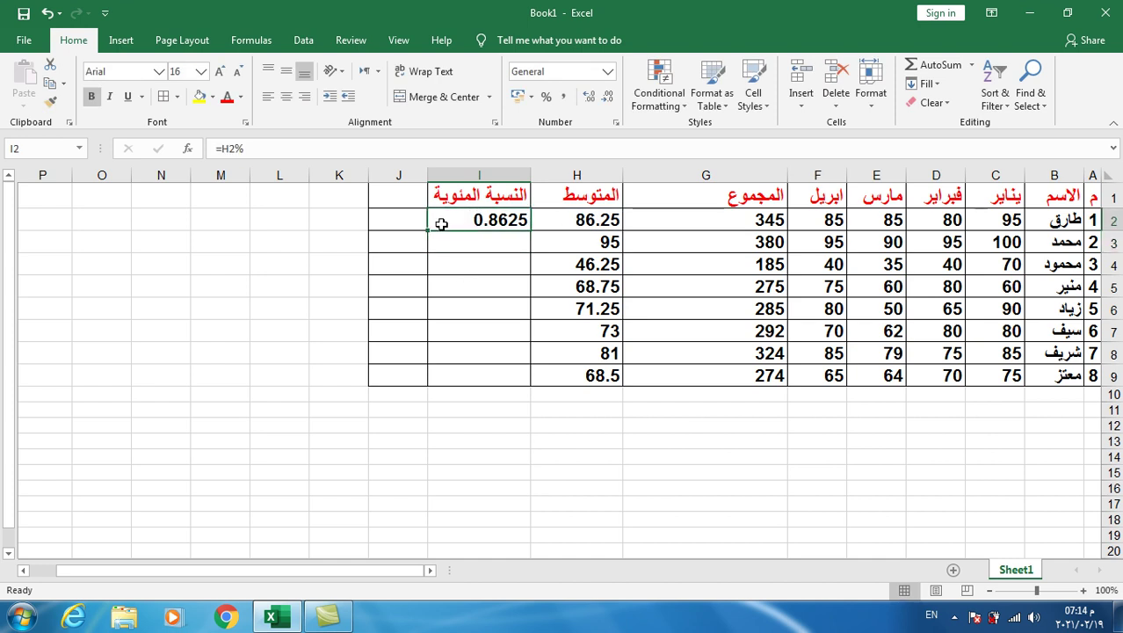
left_click_drag(428, 230, 431, 384)
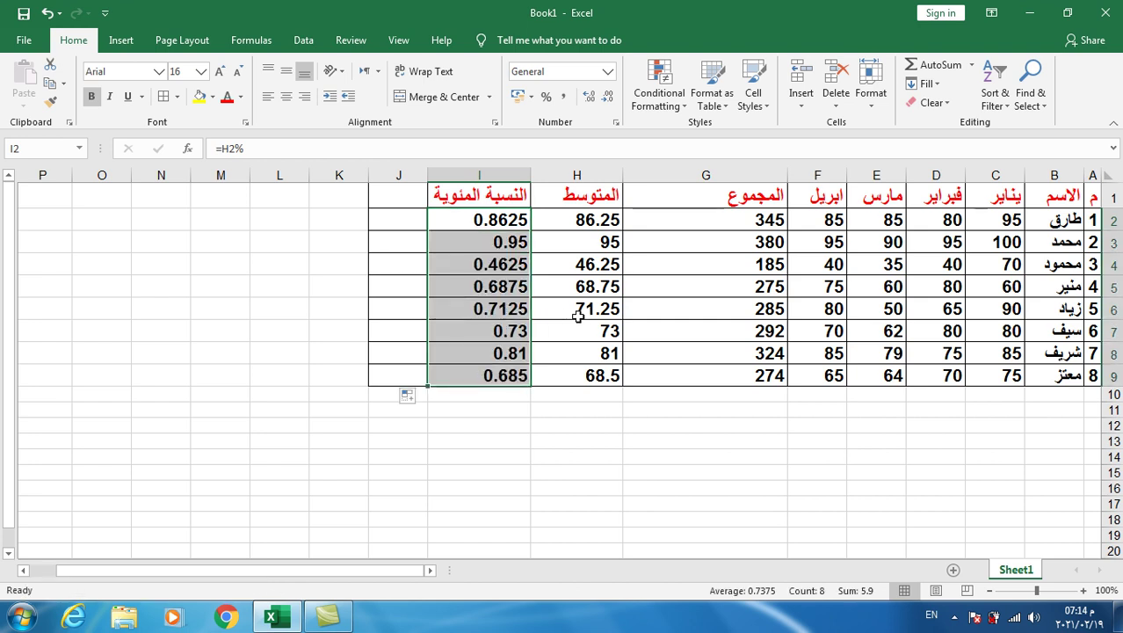
left_click(488, 273)
left_click(448, 224)
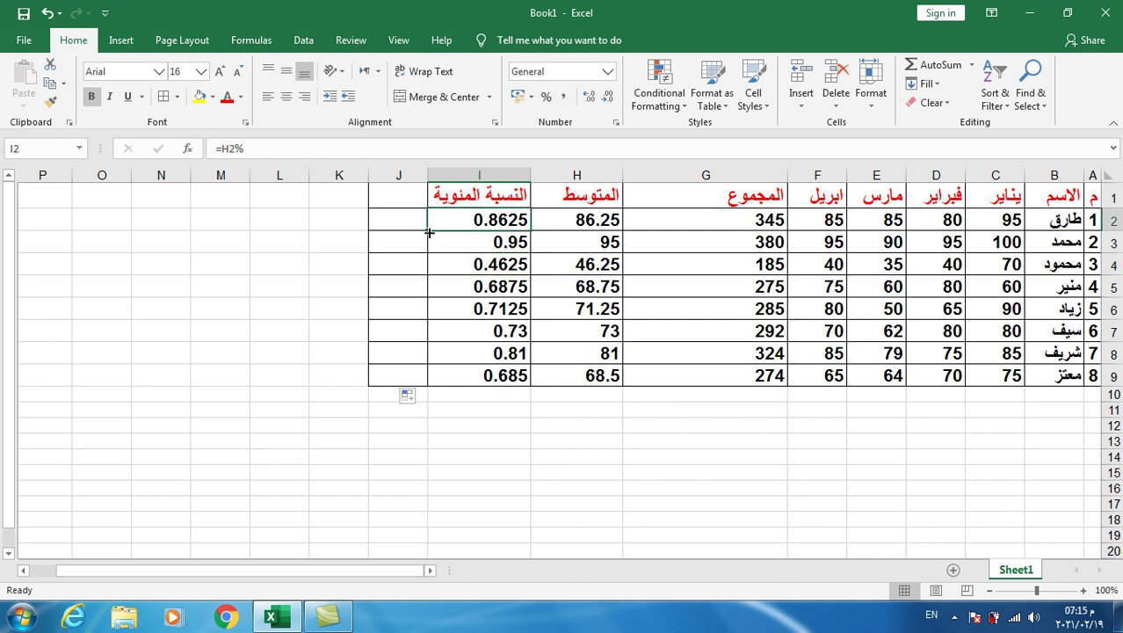
mouse_move(429, 232)
left_mouse_down()
mouse_move(453, 312)
mouse_move(452, 372)
left_mouse_up()
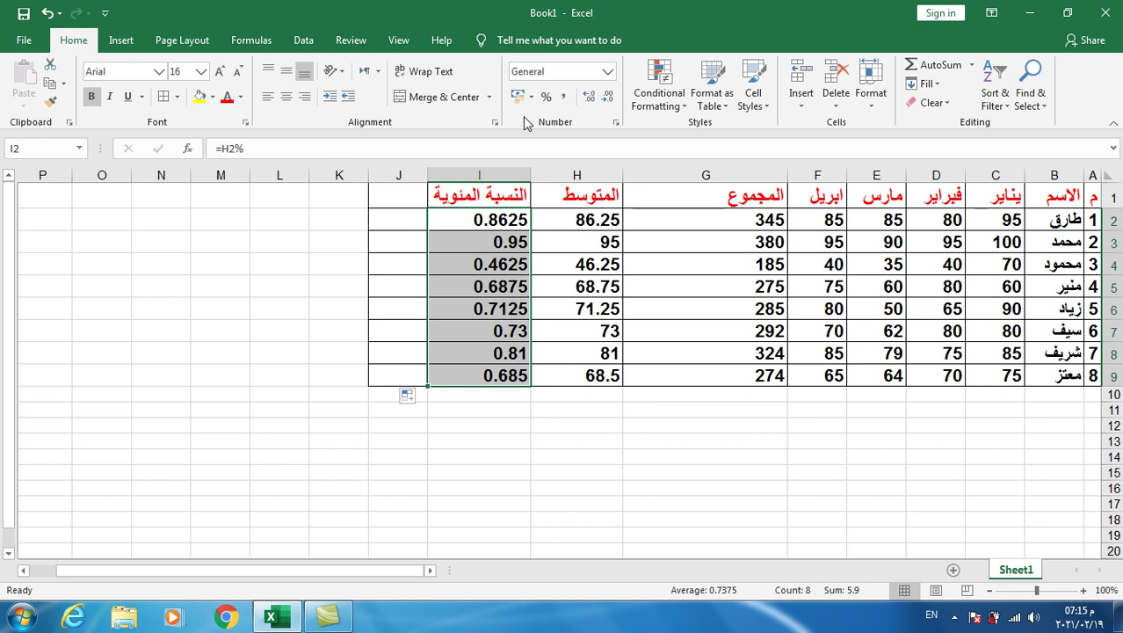
- Apply Percent Style to I2:I9, then revert them to General and delete the percentage formulas
left_click(546, 98)
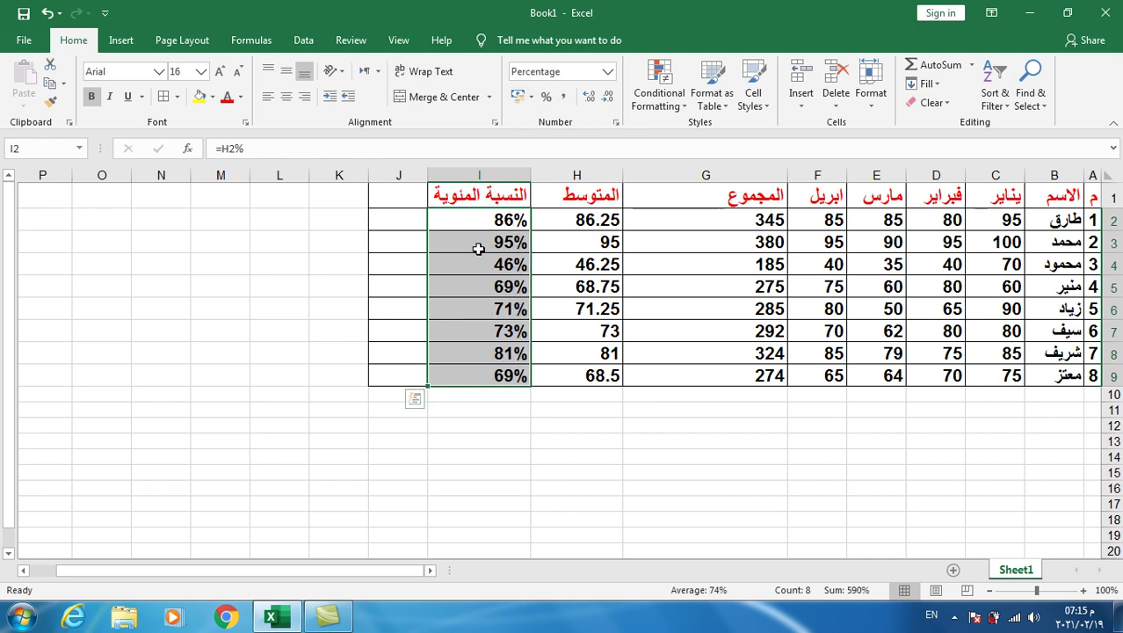
left_click(621, 474)
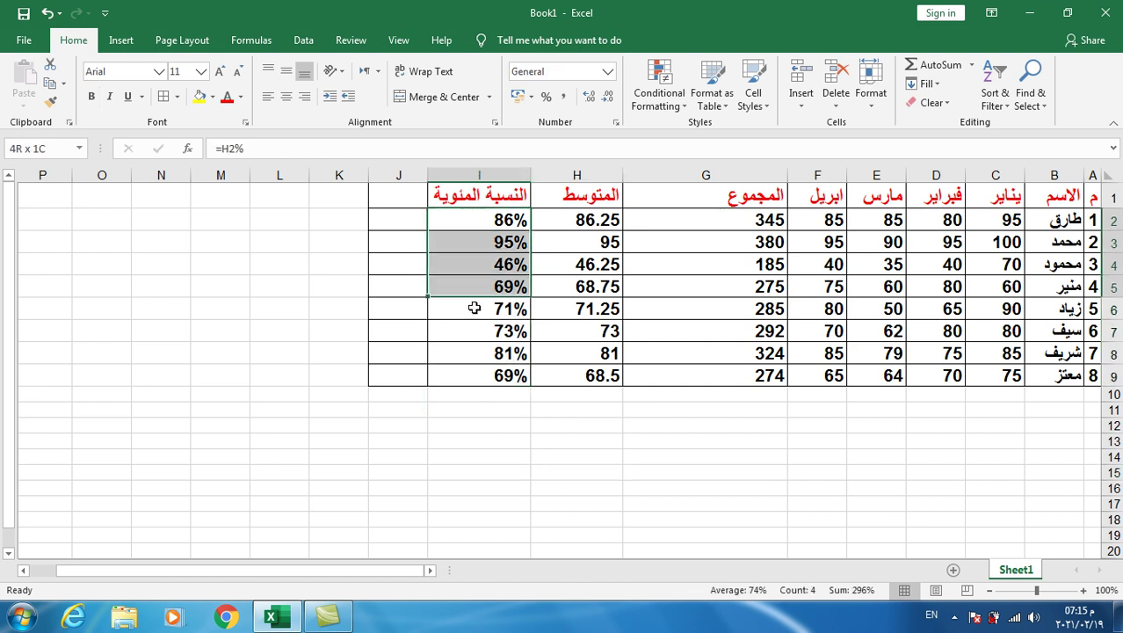
left_click_drag(476, 214, 469, 393)
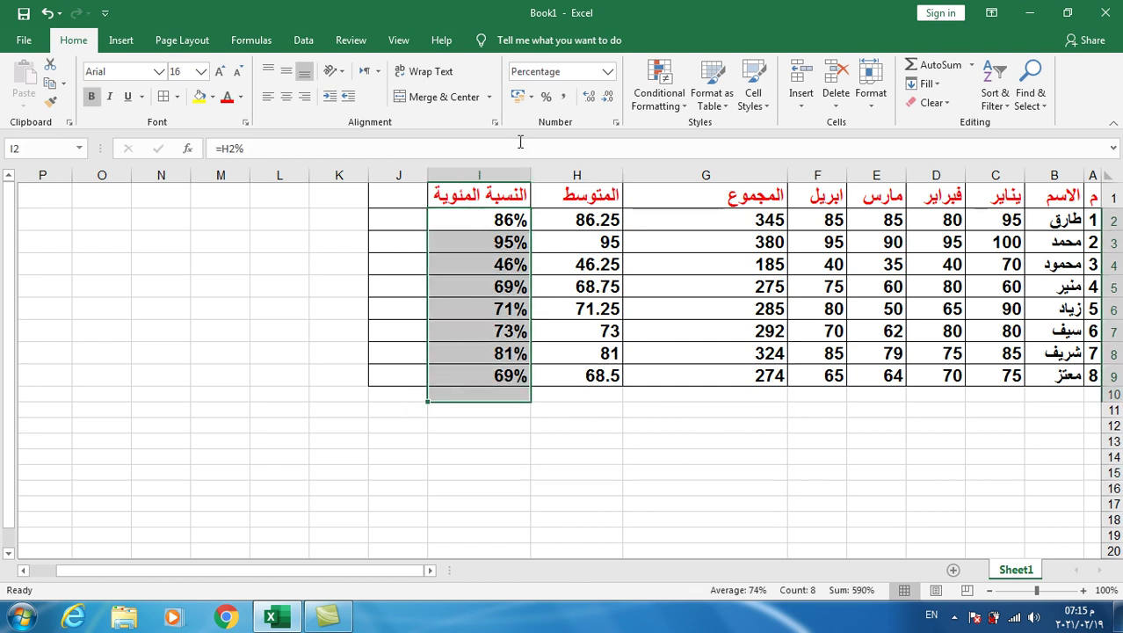
left_click(609, 74)
left_click(562, 92)
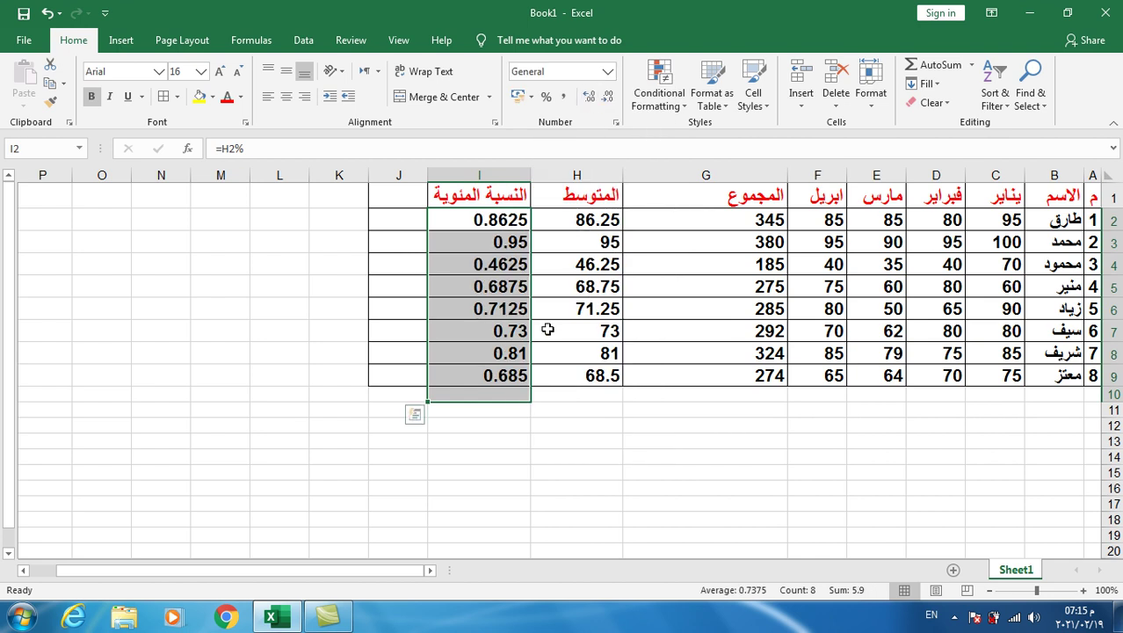
key("Delete")
left_click_drag(745, 221, 595, 375)
- Clear the totals and averages, then enter =SUM(C2:F2) in G2, showing 345
key("Delete")
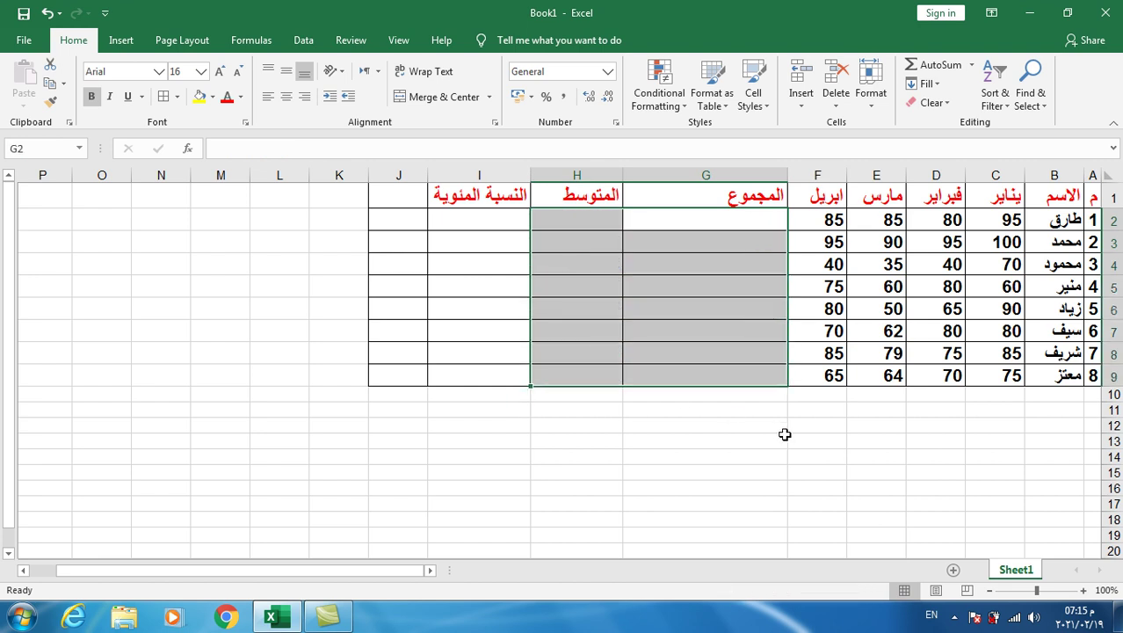
left_click(781, 440)
left_click(693, 216)
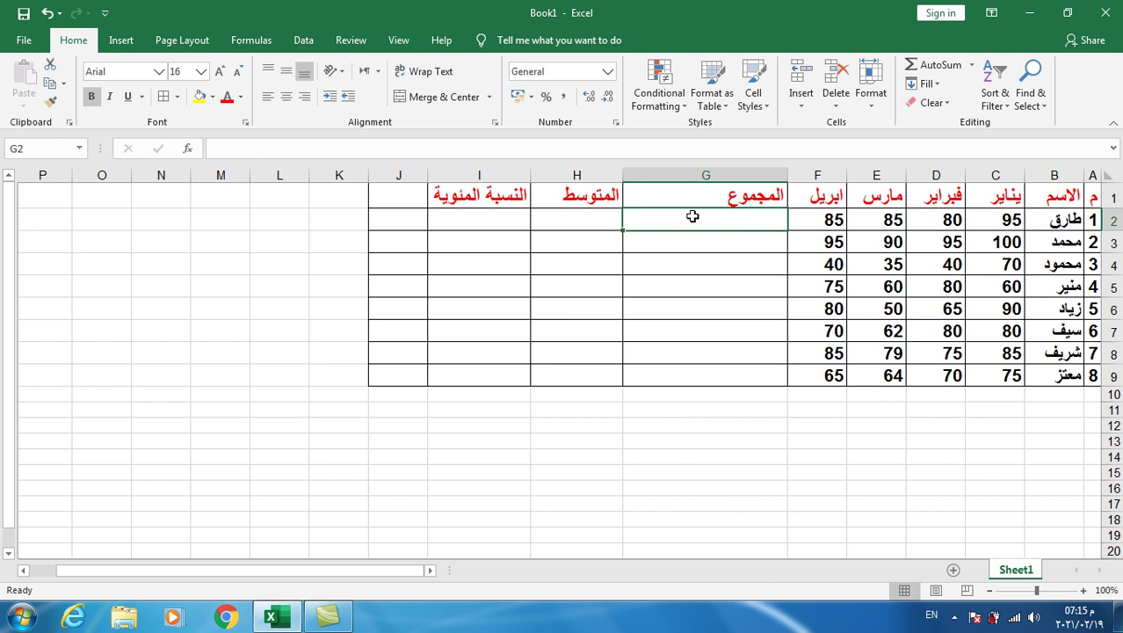
type("=")
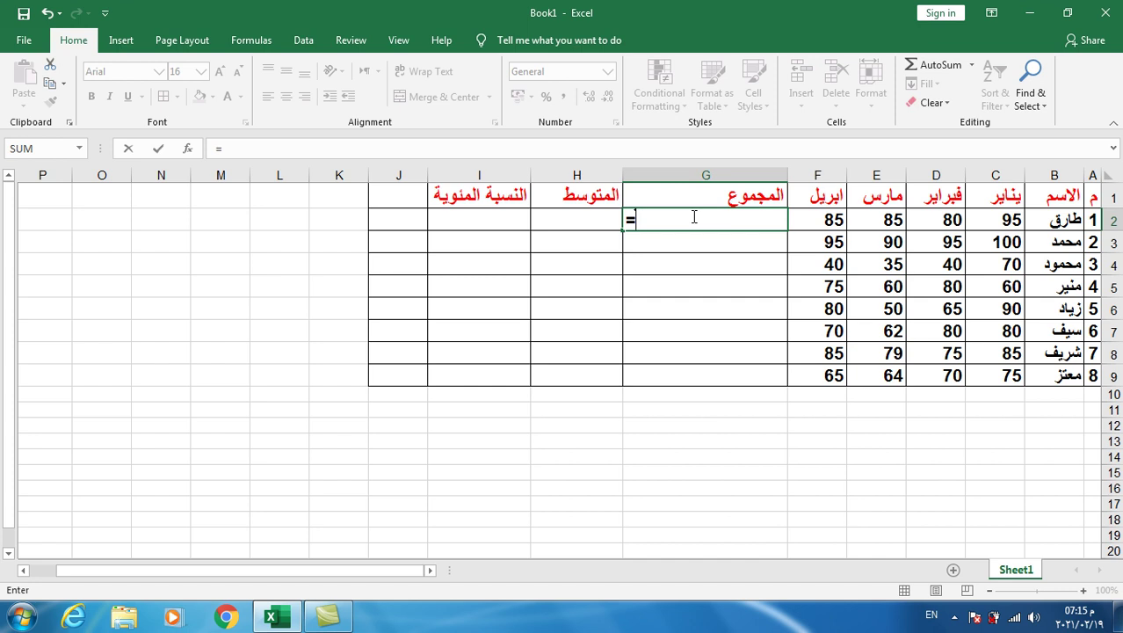
type("sum")
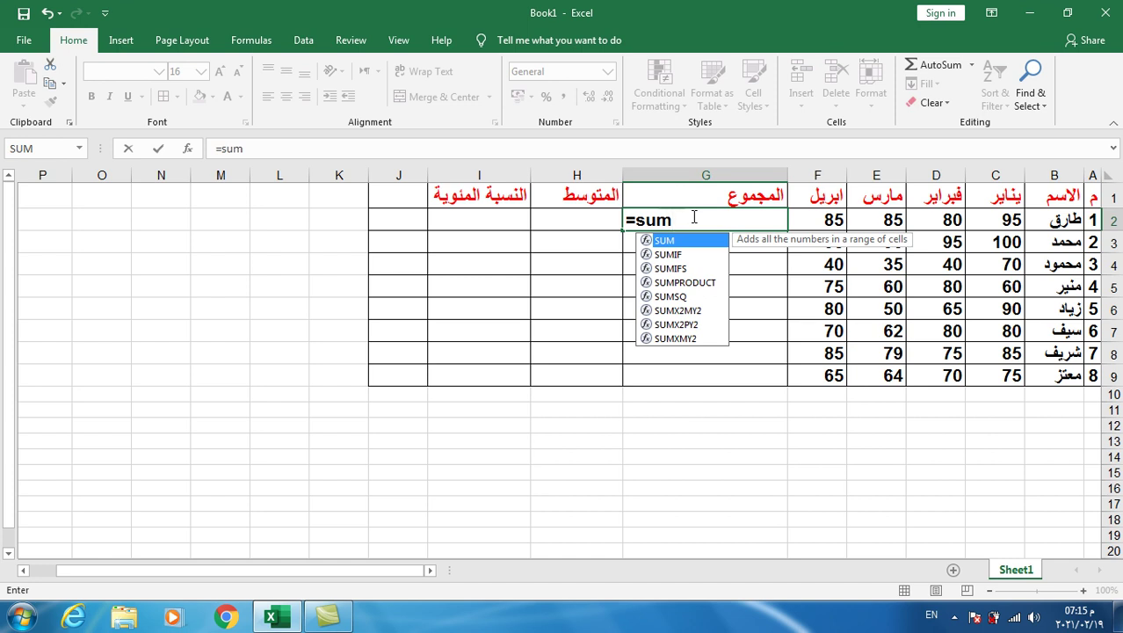
type("(")
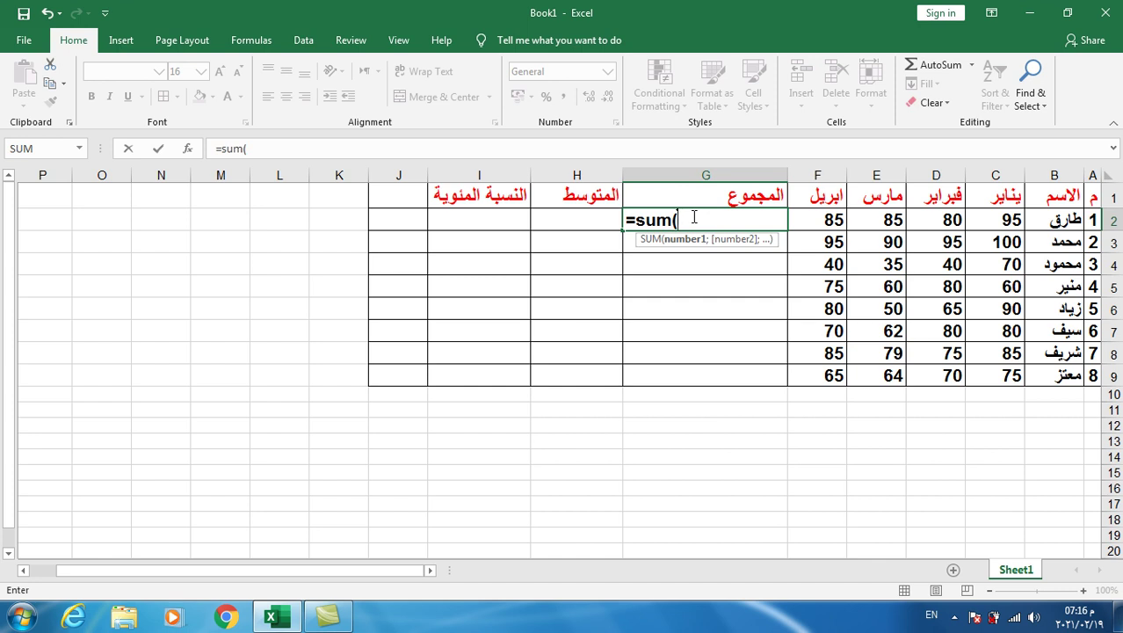
type("c2")
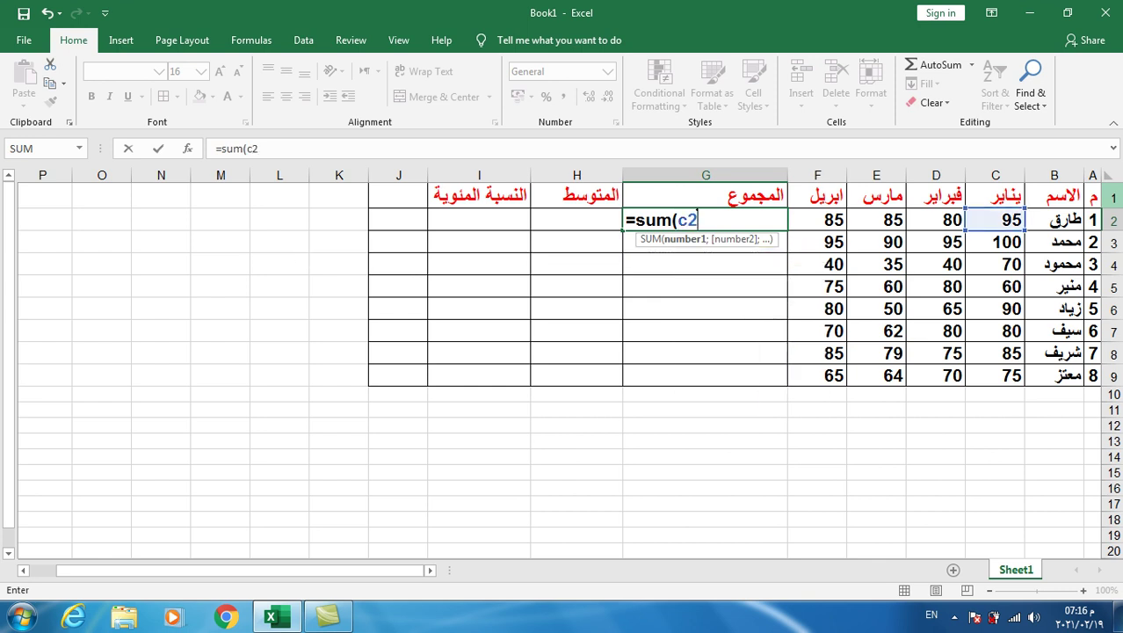
type(":f2")
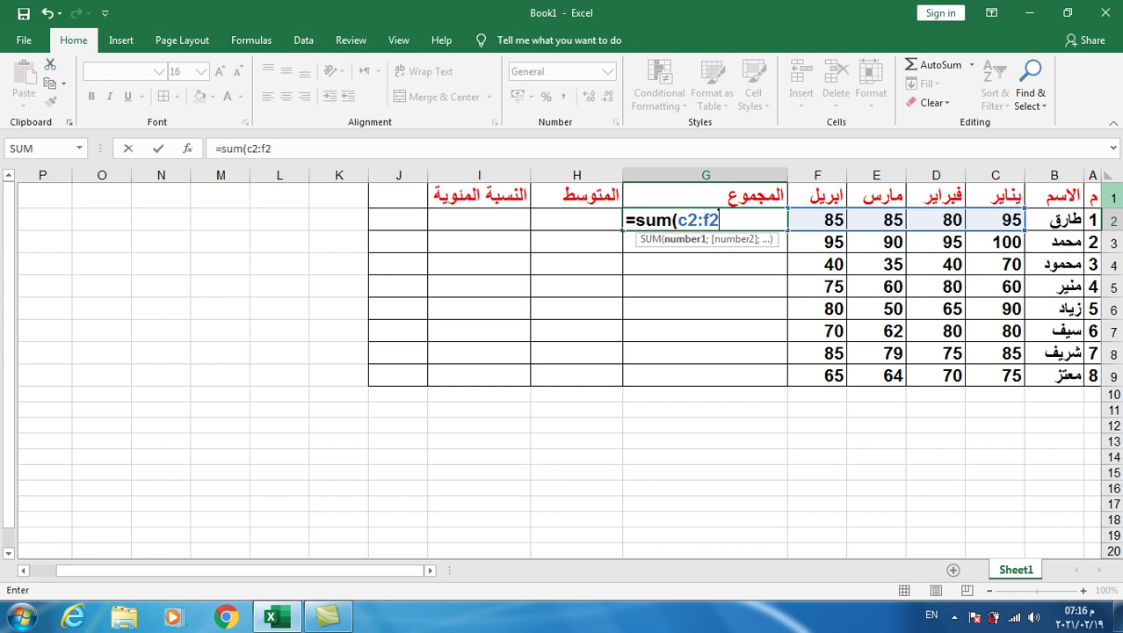
type(")")
key("Return")
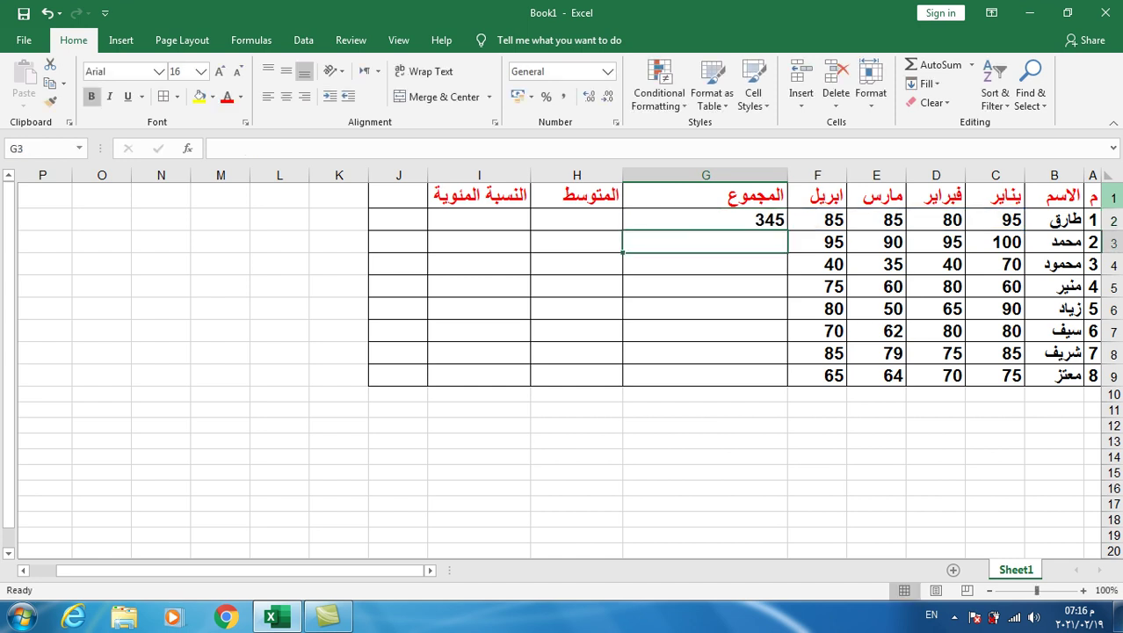
- Inspect G2's =SUM(C2:F2) formula and delete it
left_click(746, 217)
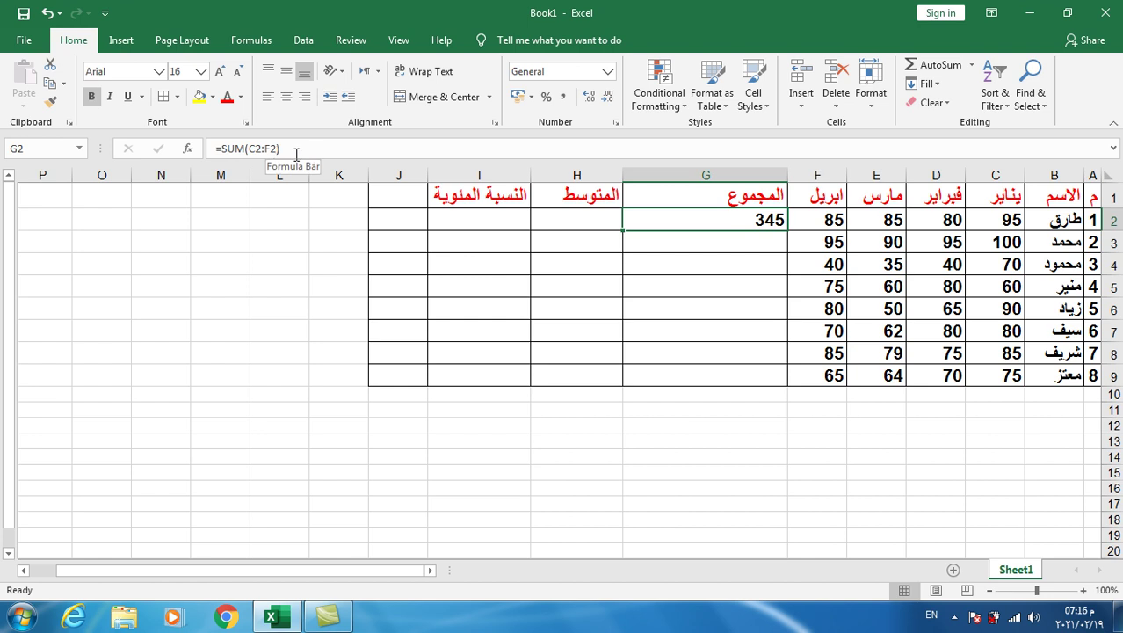
left_click(749, 294)
left_click(738, 218)
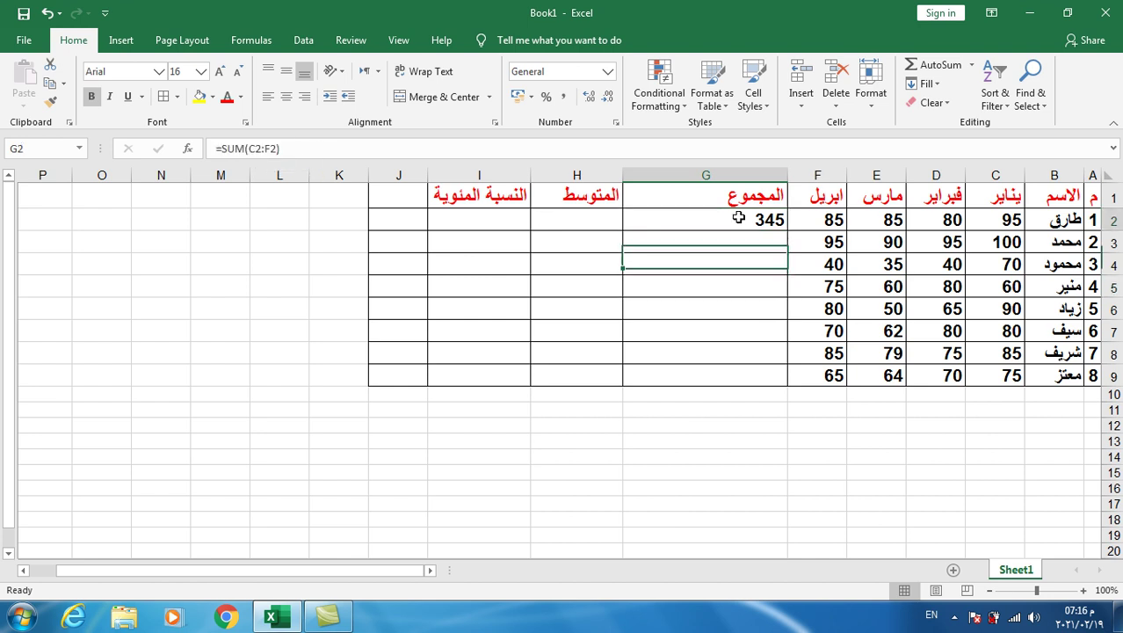
key("Delete")
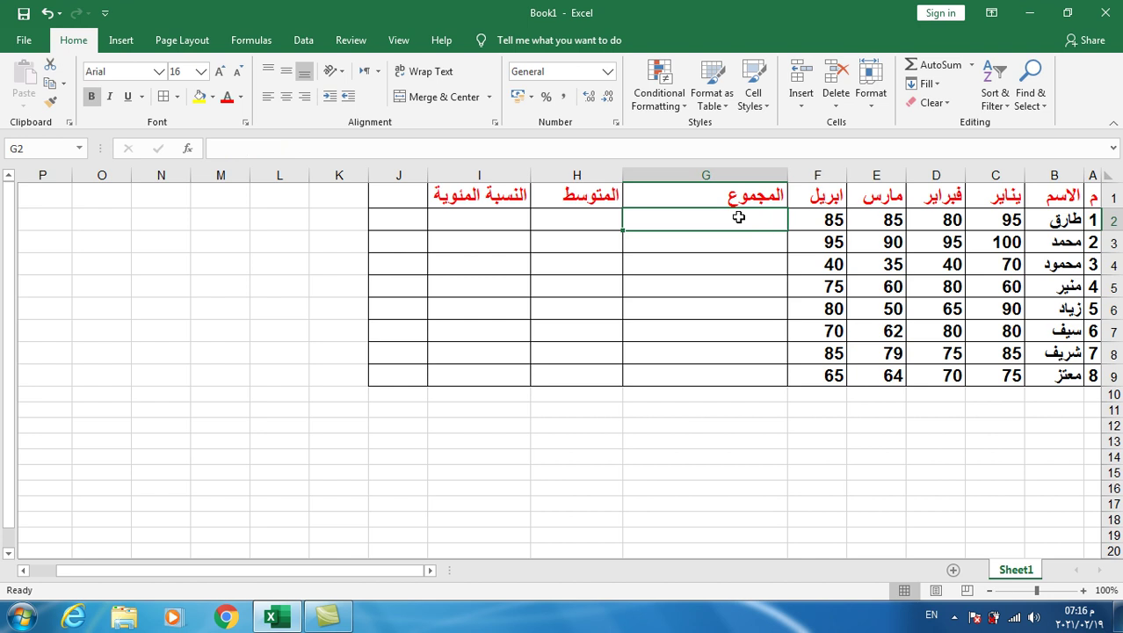
key("Down")
key("Down")
key("Down")
- Recreate G2's total with AutoSum, then clear G2 again
left_click(730, 218)
left_click(938, 68)
left_click(931, 67)
left_click(712, 338)
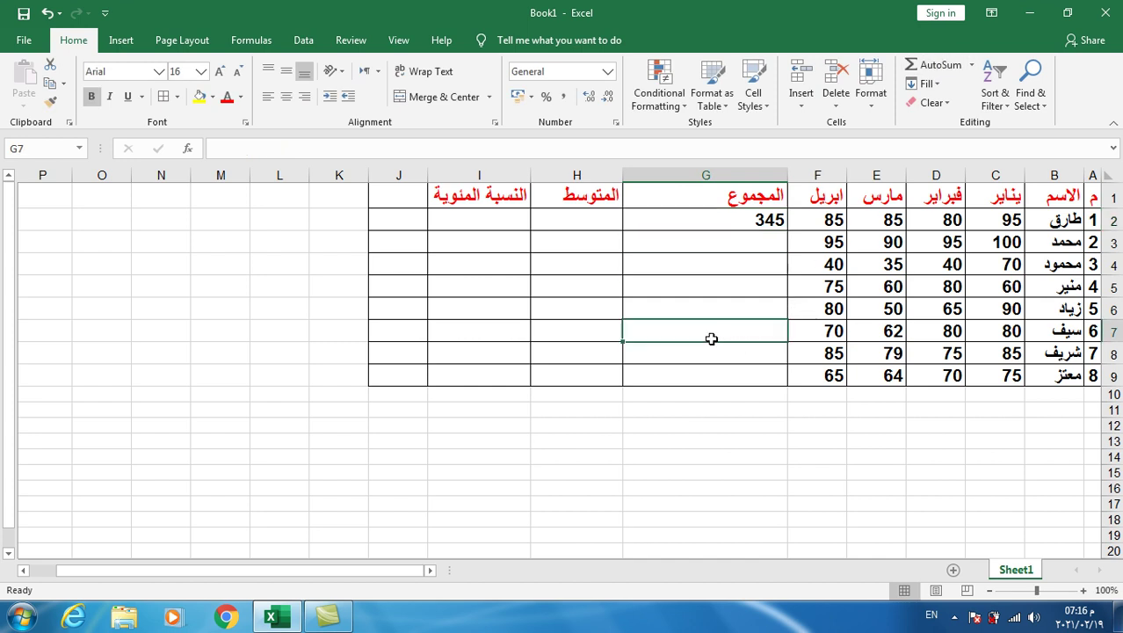
left_click(711, 216)
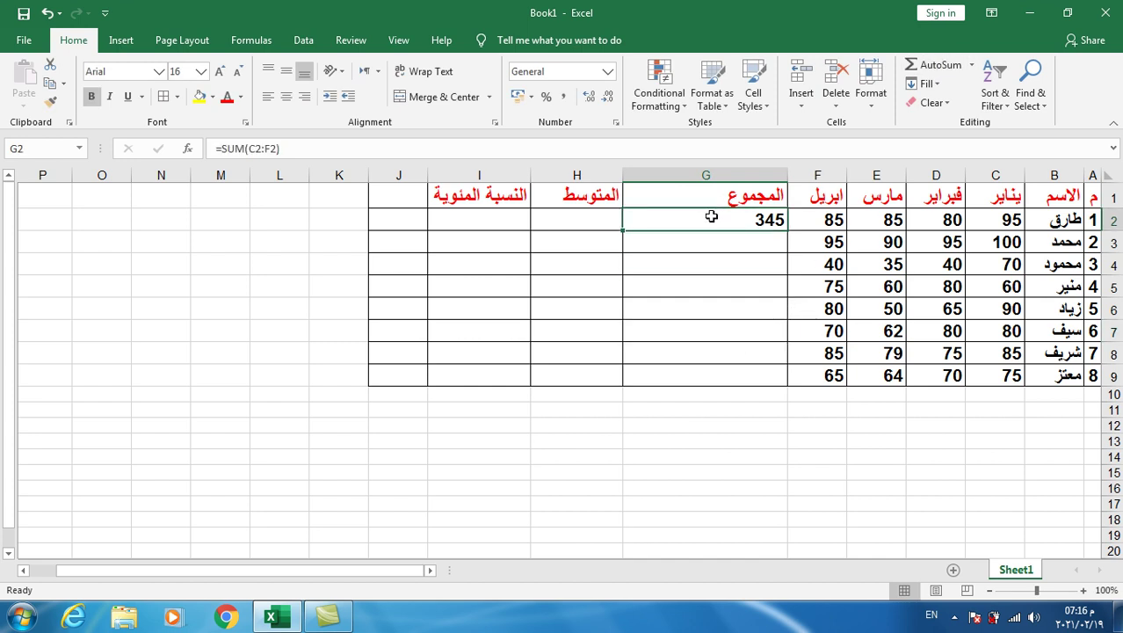
key("Delete")
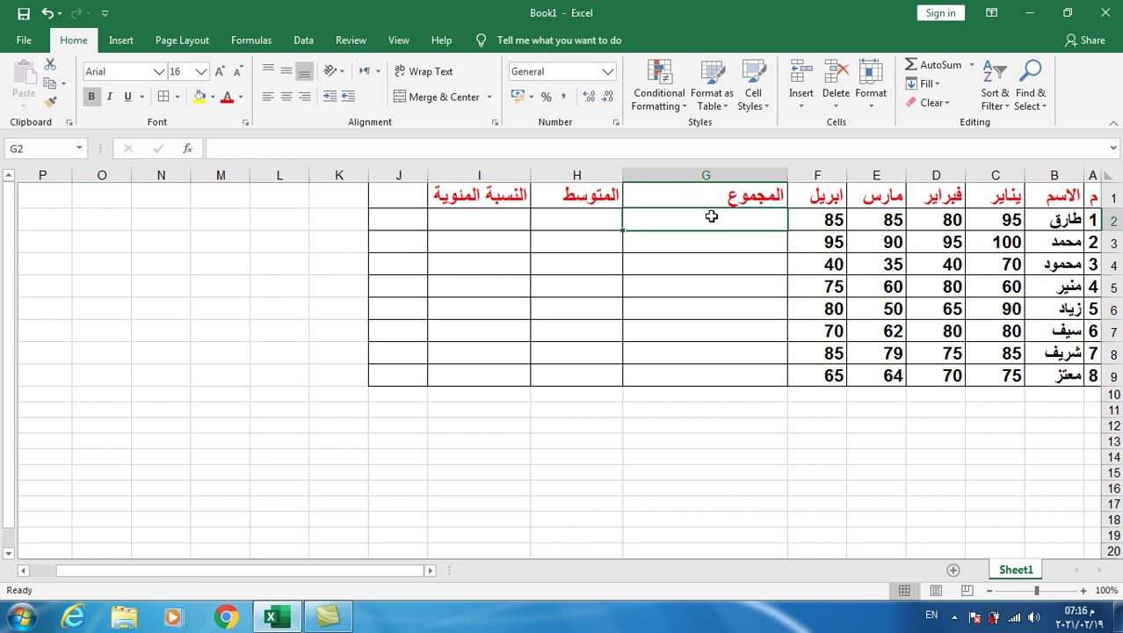
left_click(727, 330)
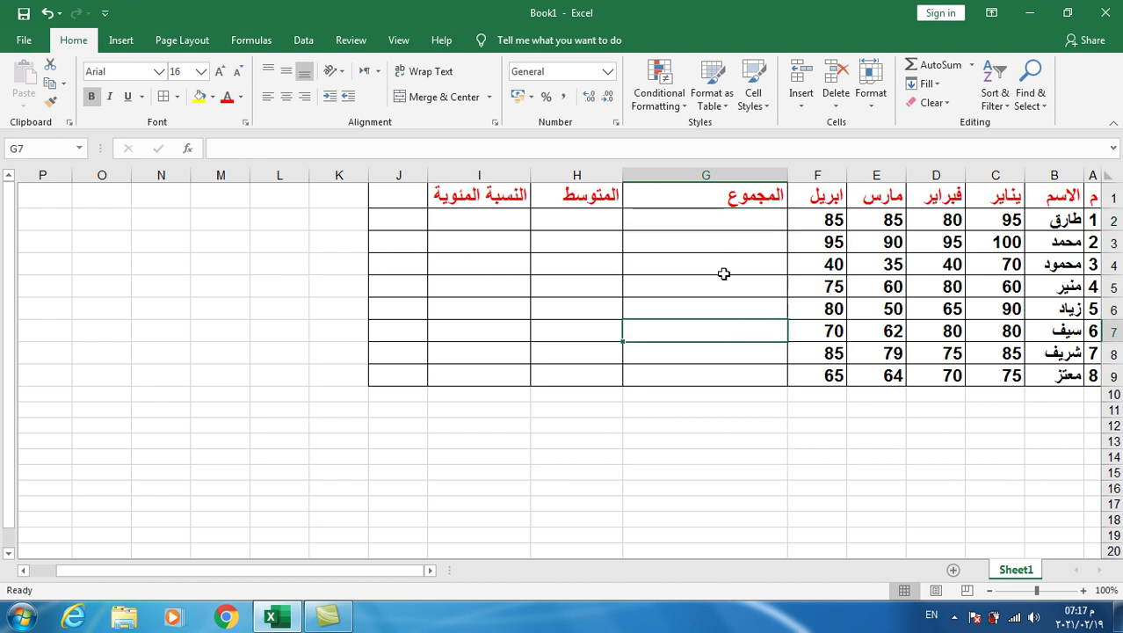
left_click(729, 216)
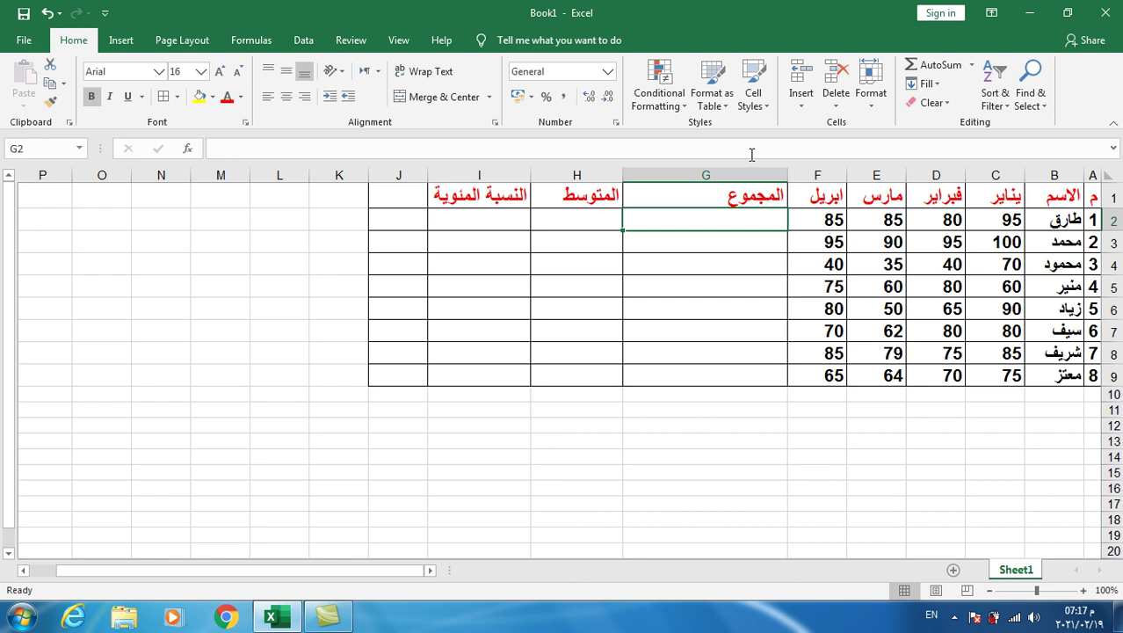
- Insert =SUM(C2:F2) in G2 via Insert Function search, then fill it down to G9
left_click(188, 152)
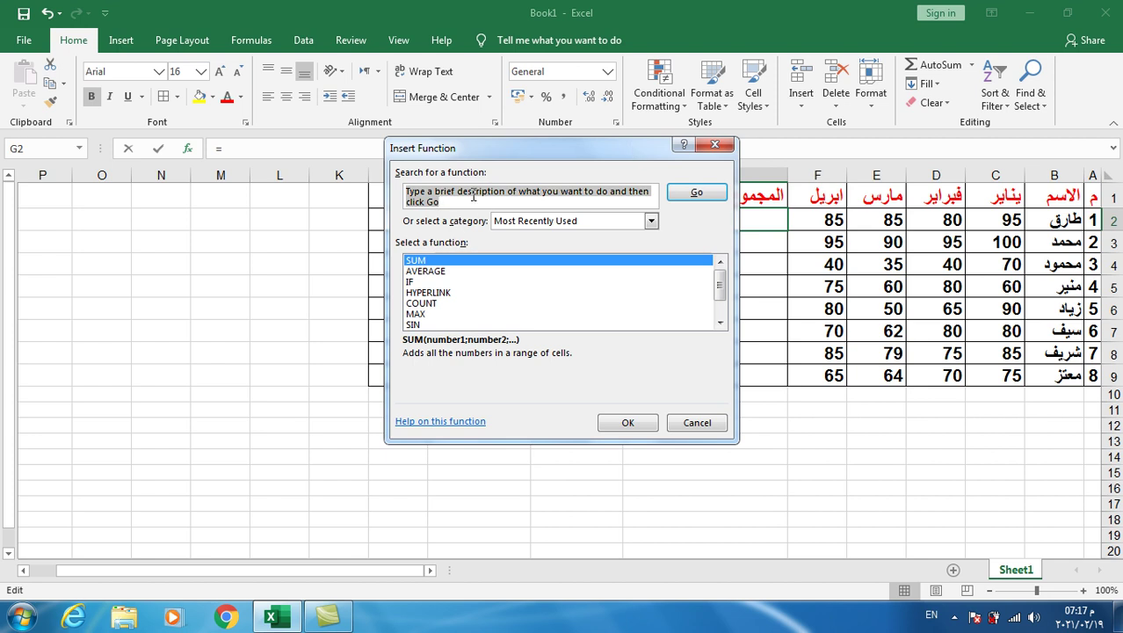
type("sum")
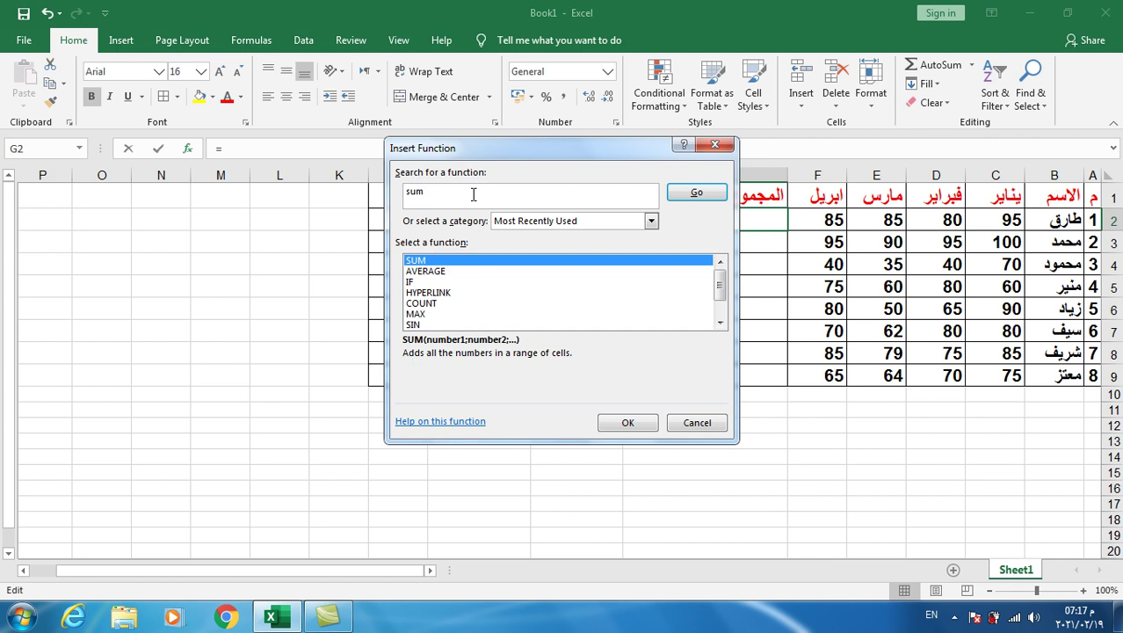
left_click(699, 194)
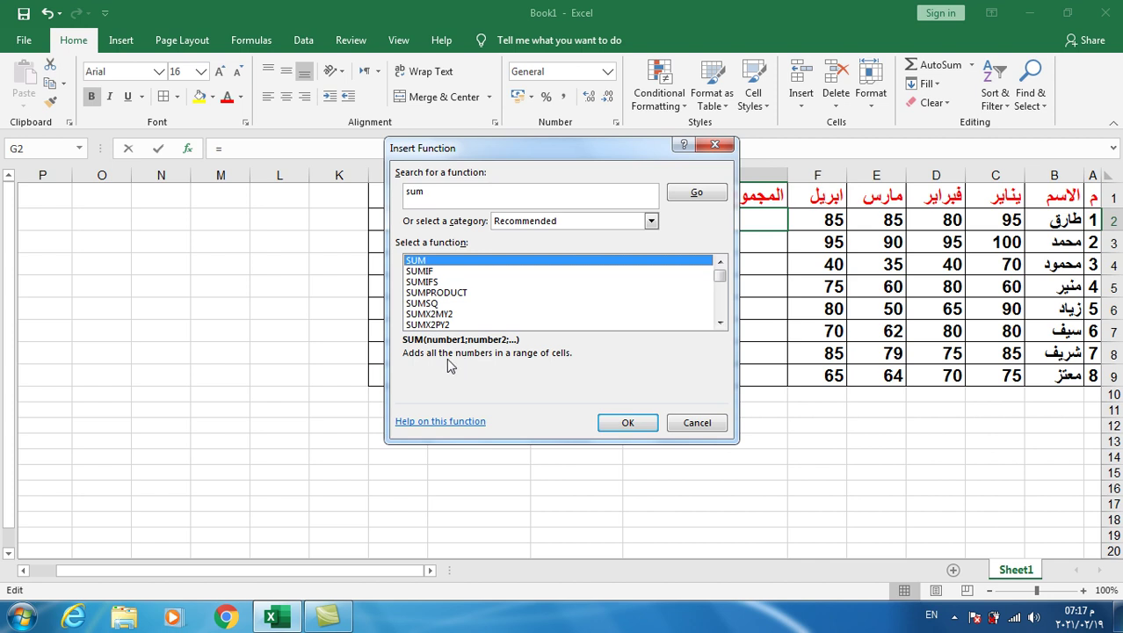
left_click(639, 422)
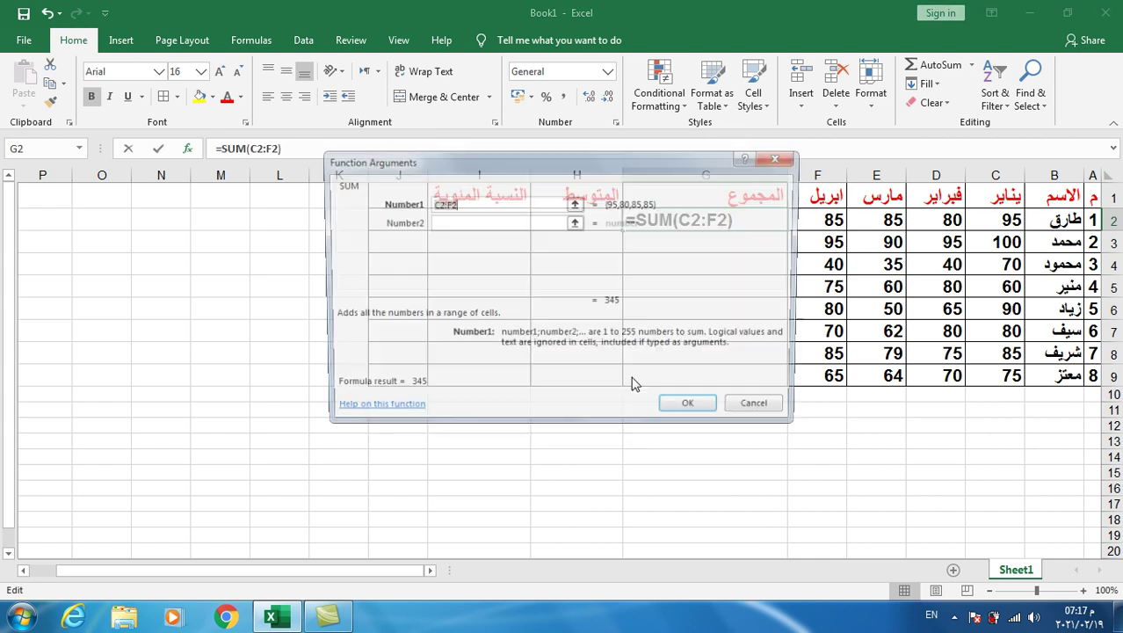
left_click_drag(647, 181, 650, 281)
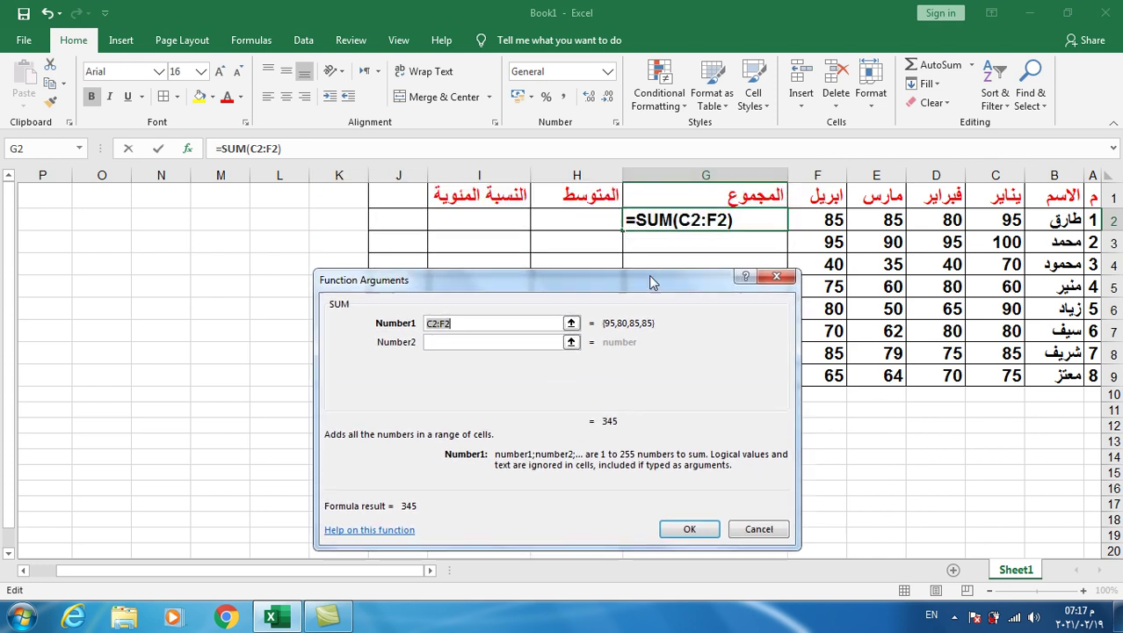
left_click_drag(1010, 218, 830, 219)
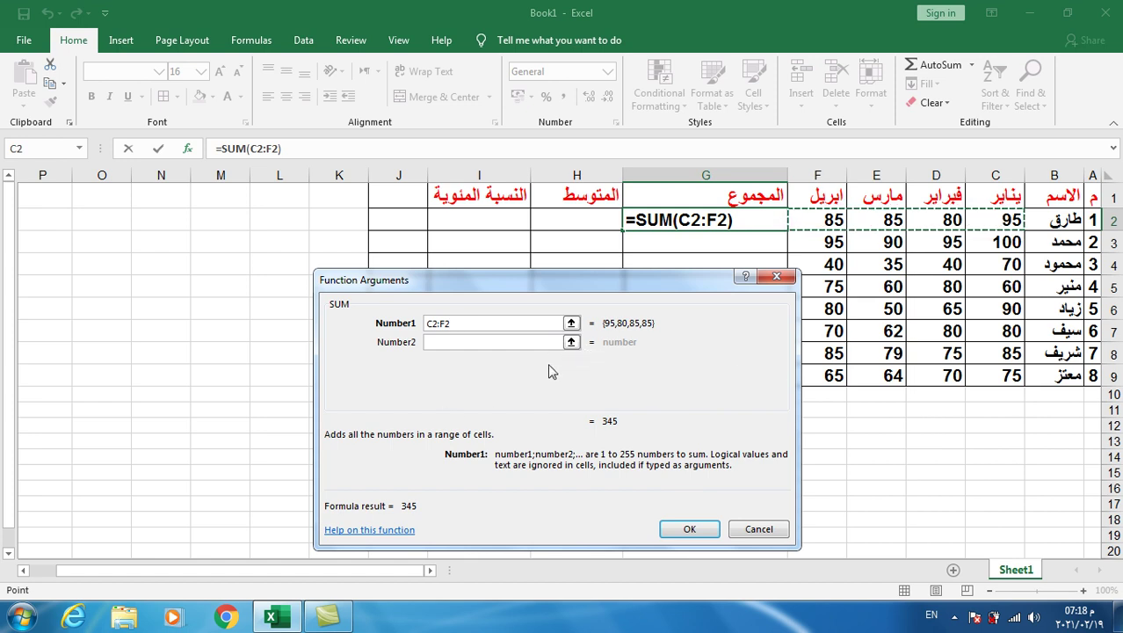
left_click(691, 529)
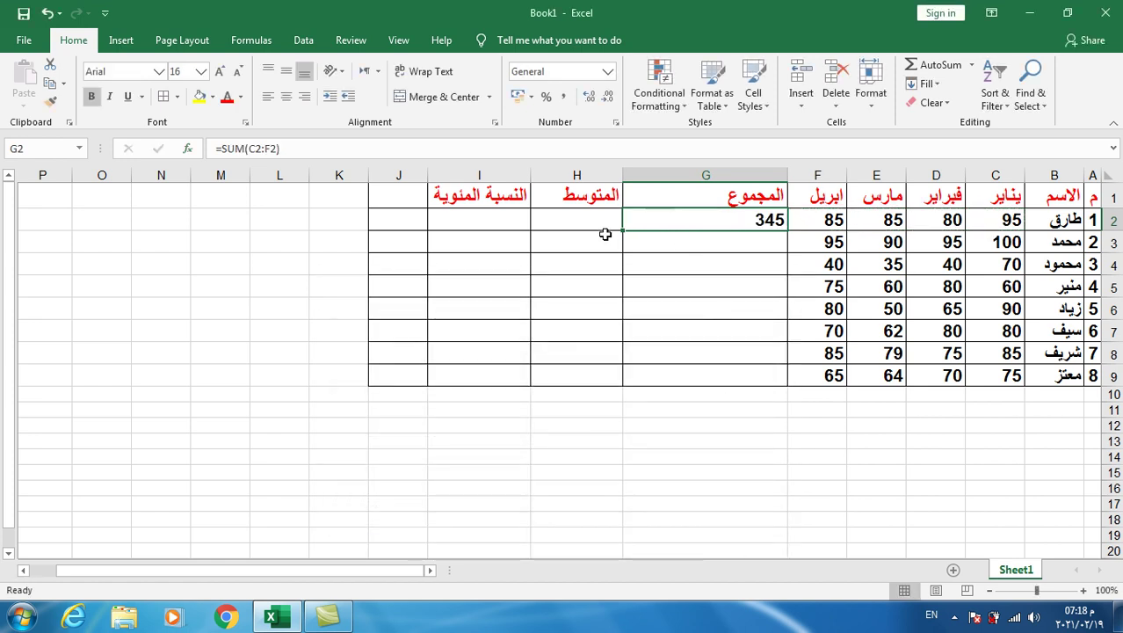
mouse_move(622, 231)
left_mouse_down()
mouse_move(623, 301)
mouse_move(678, 374)
left_mouse_up()
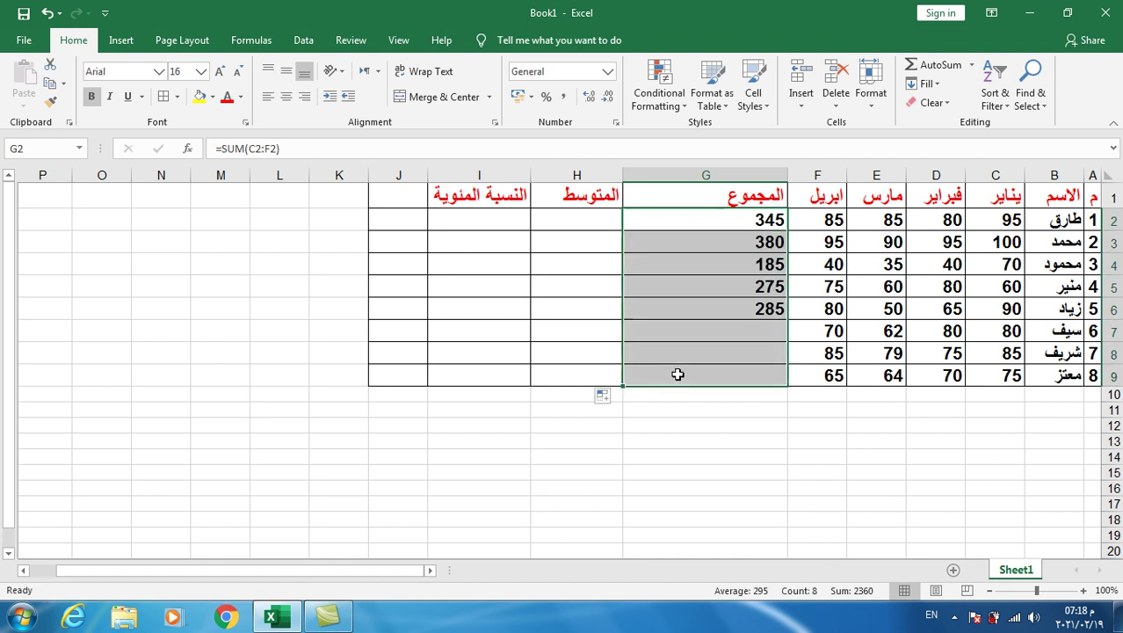
- Enter =AVERAGE(C2:F2) in H2 so it shows 86.25
left_click(578, 215)
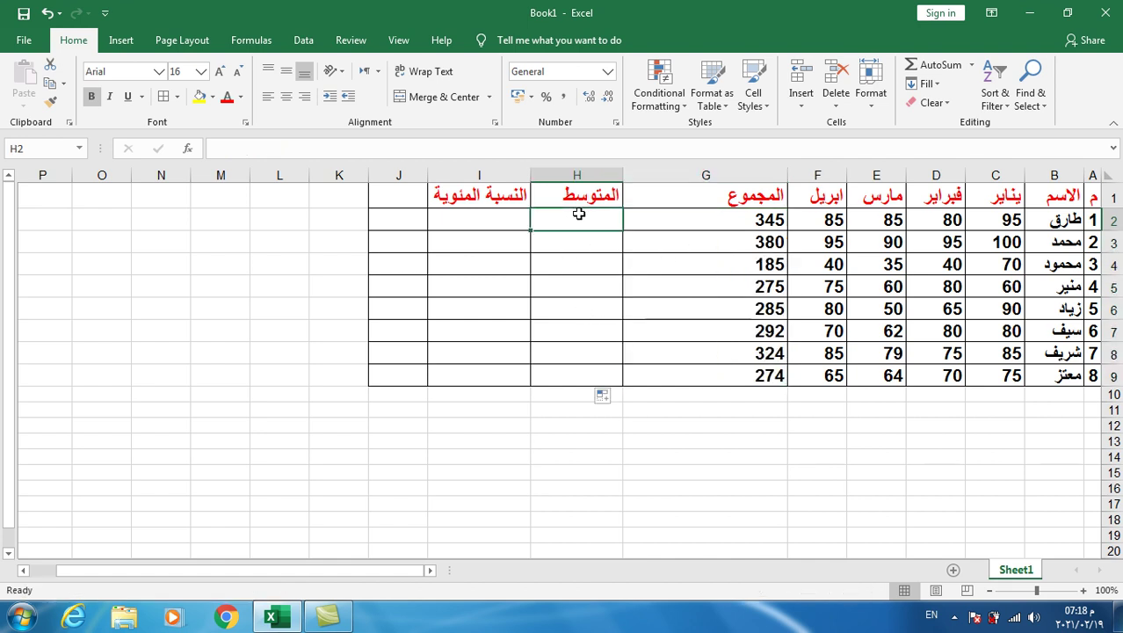
type("=")
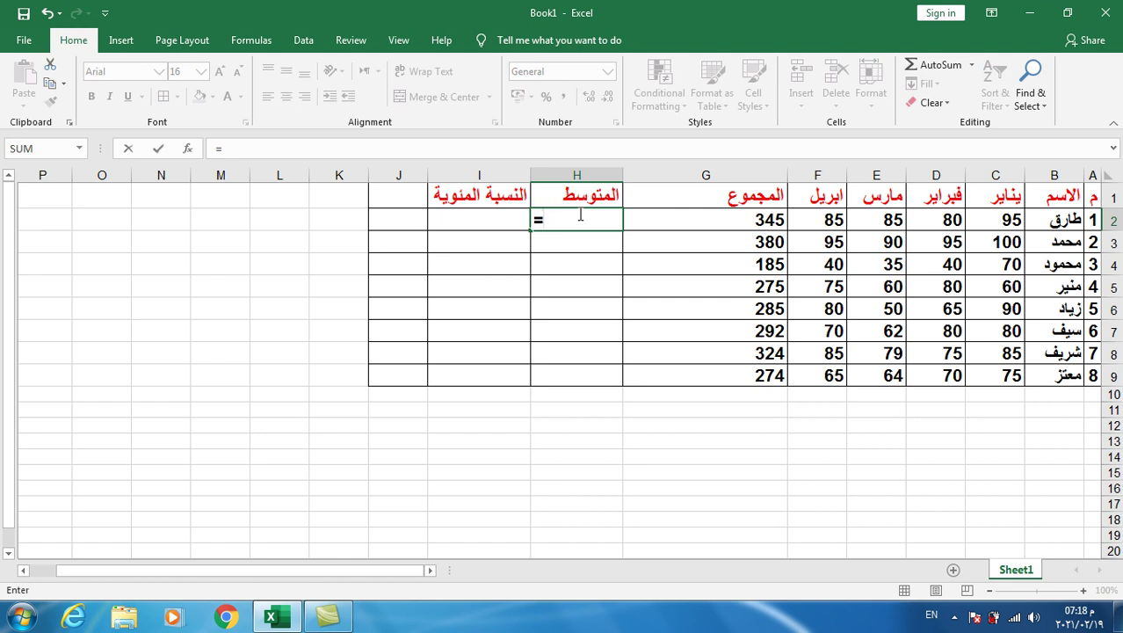
type("average")
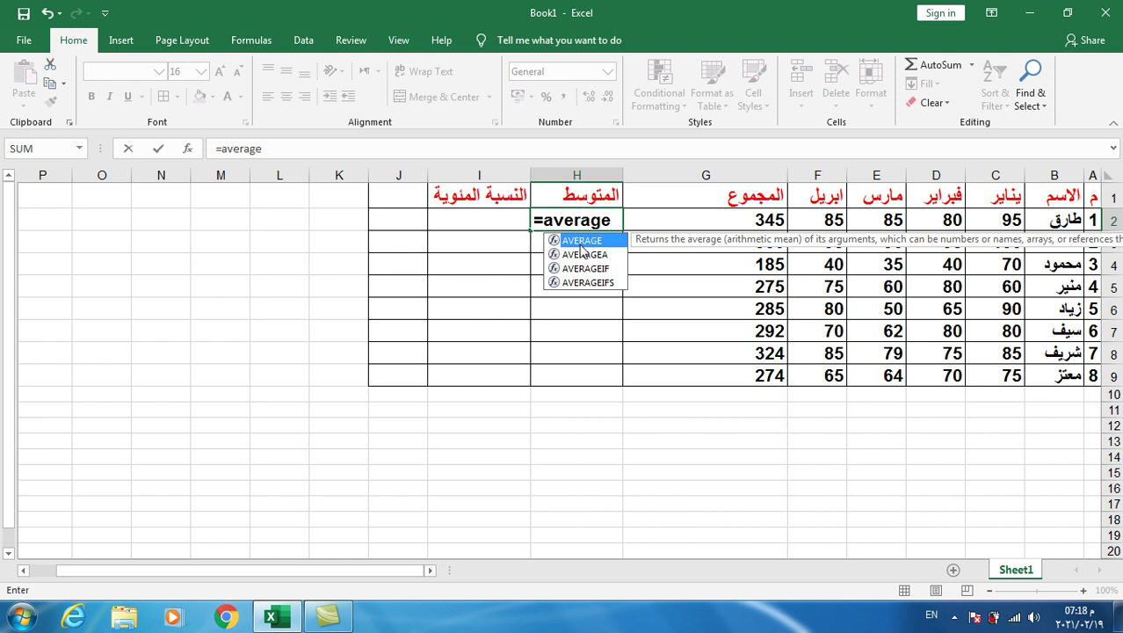
type("(")
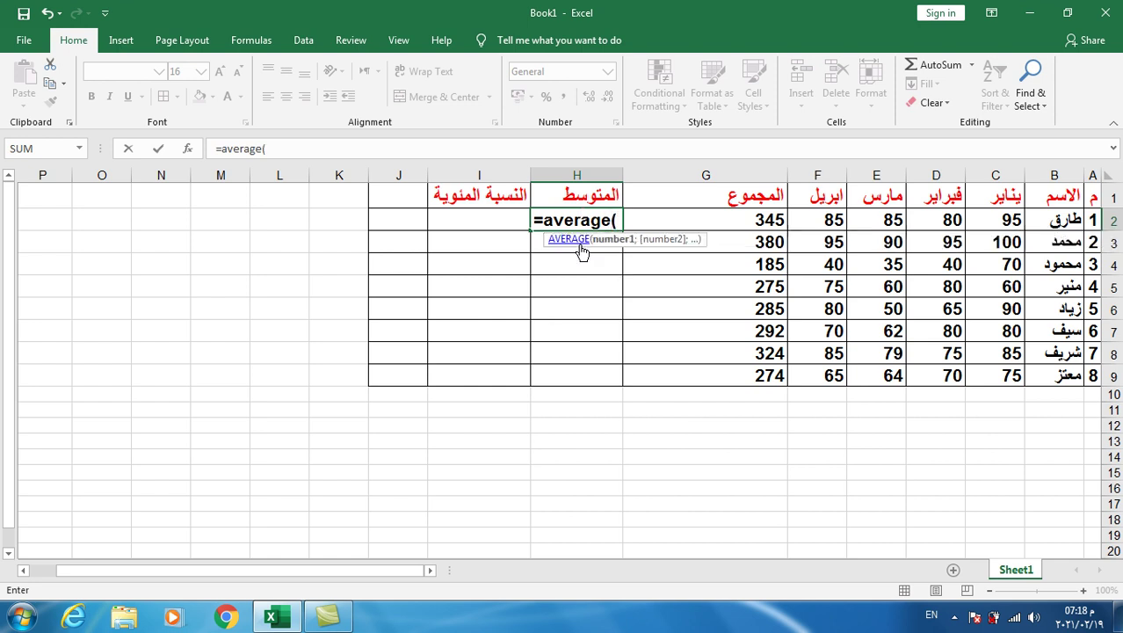
type("c2")
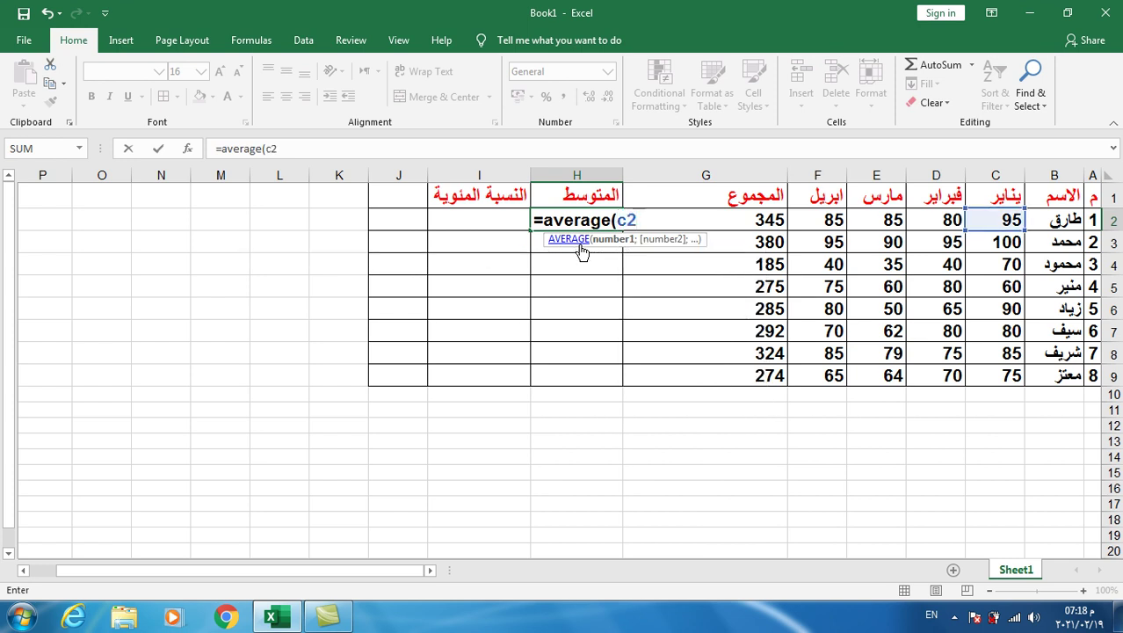
type(":")
type("f2)")
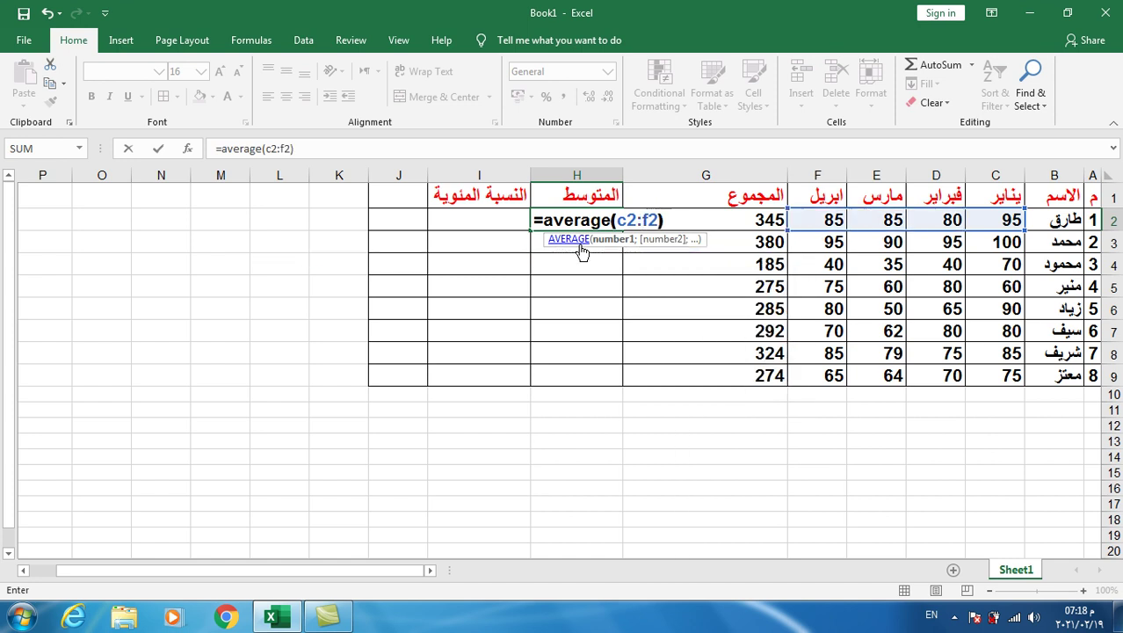
key("Return")
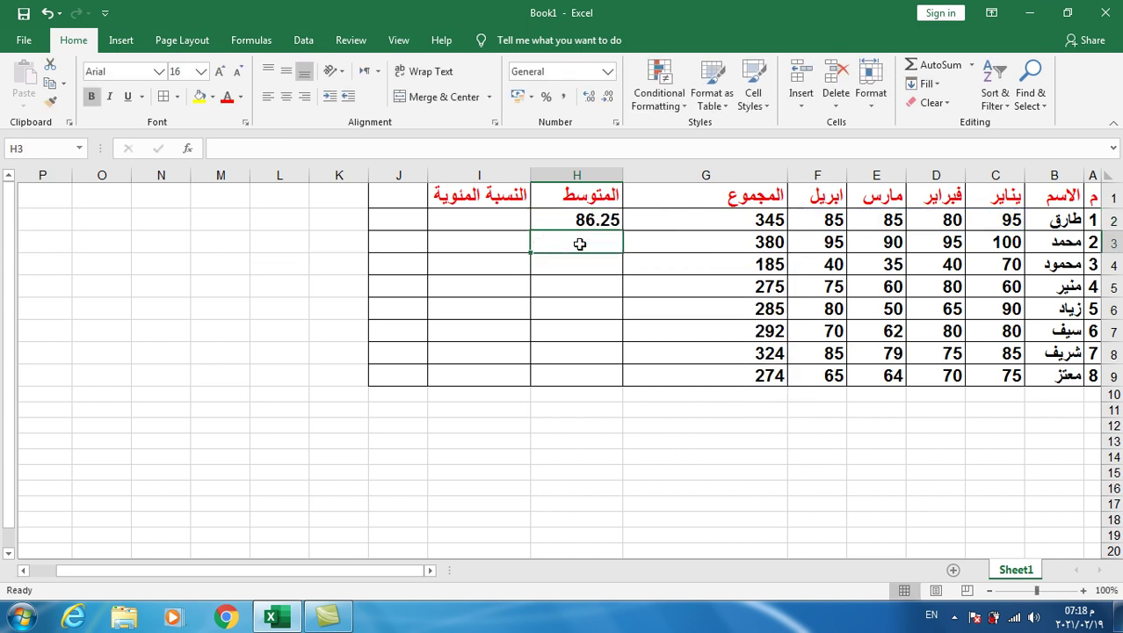
left_click(583, 220)
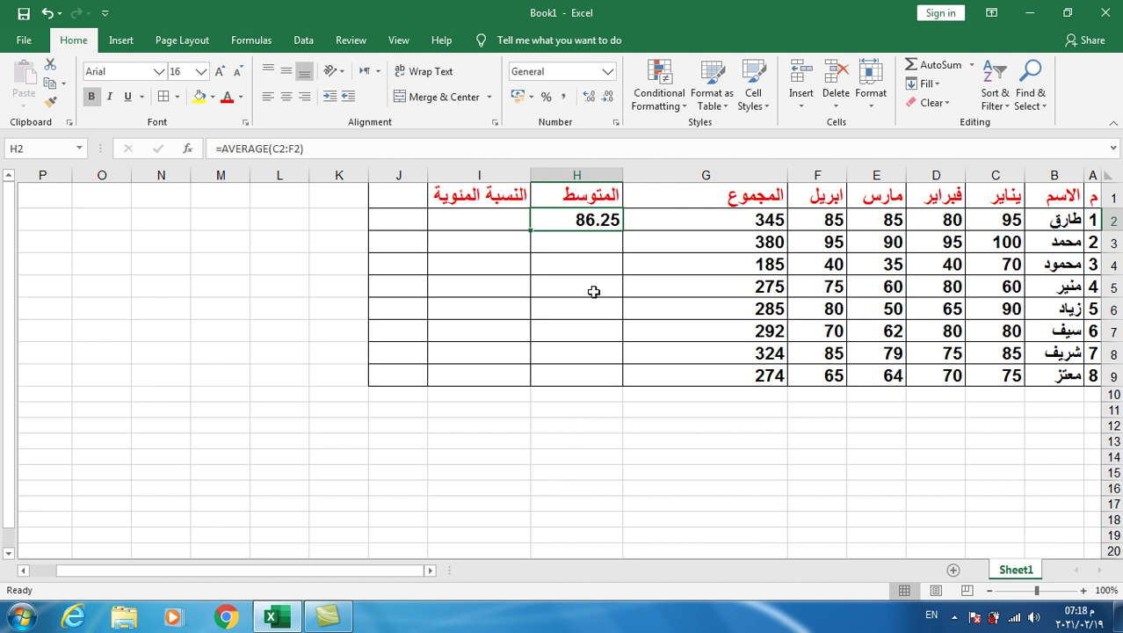
key("Delete")
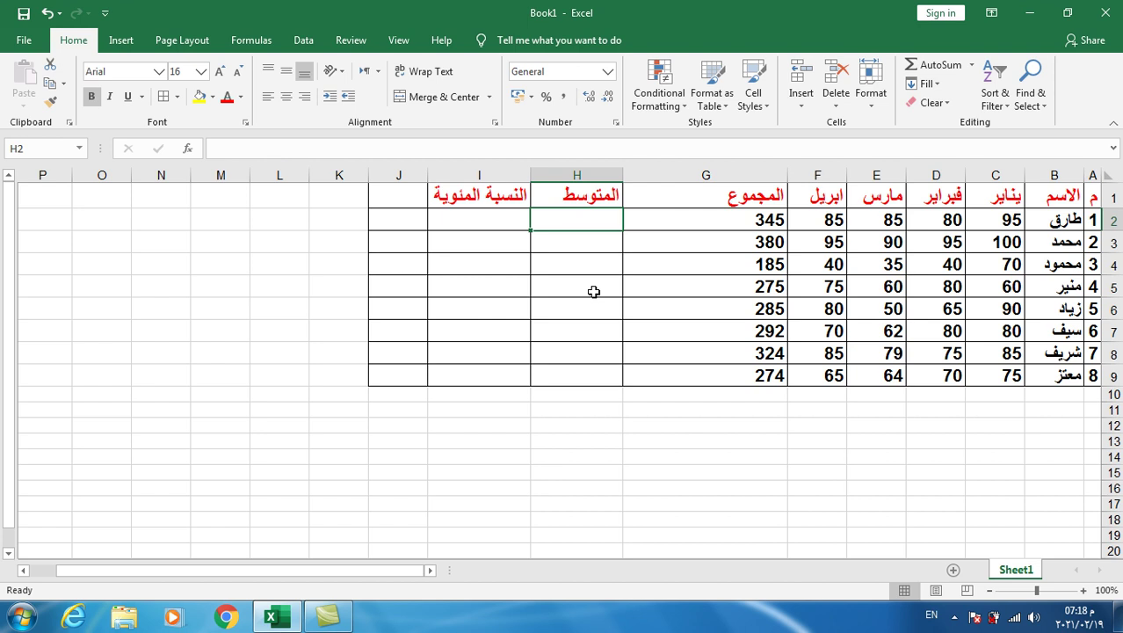
left_click(972, 65)
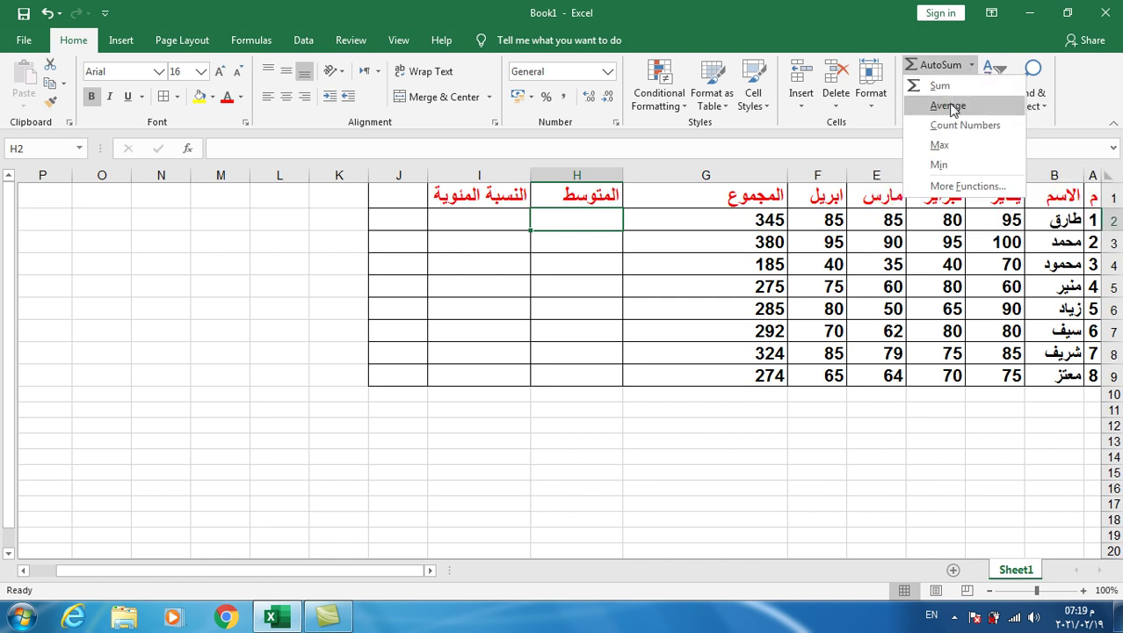
key("Escape")
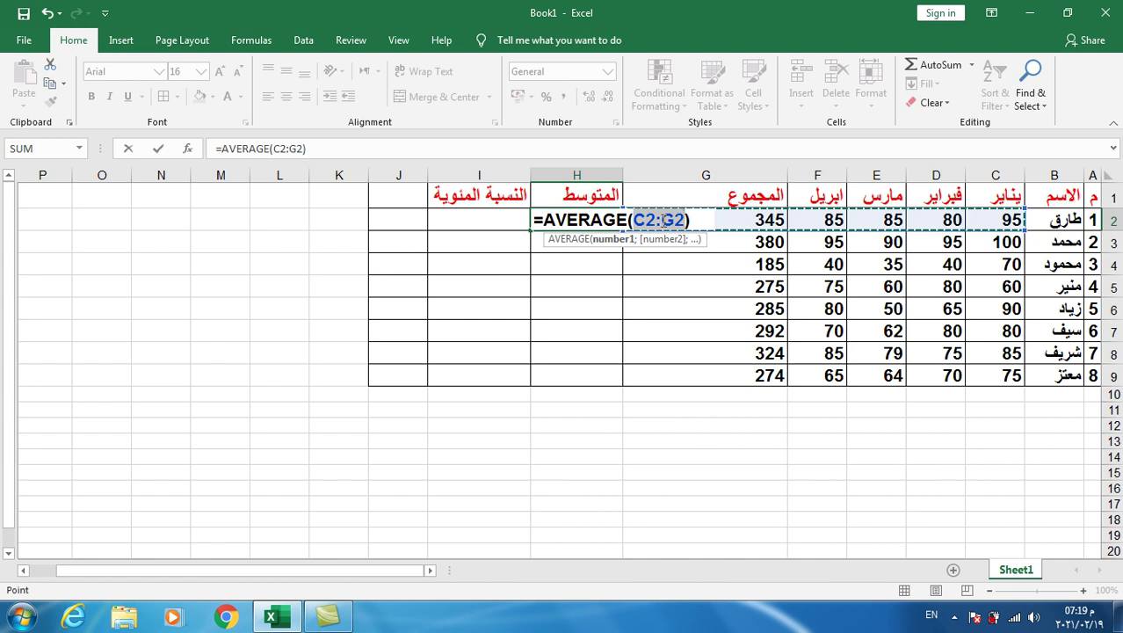
left_click_drag(662, 219, 686, 220)
key("F2")
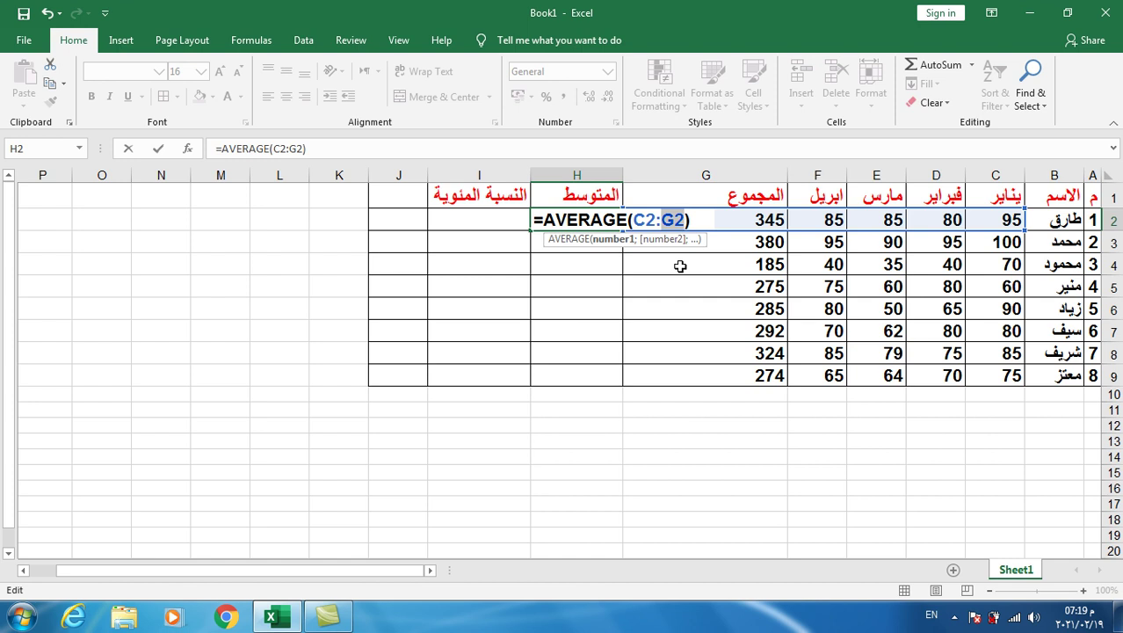
type("f2")
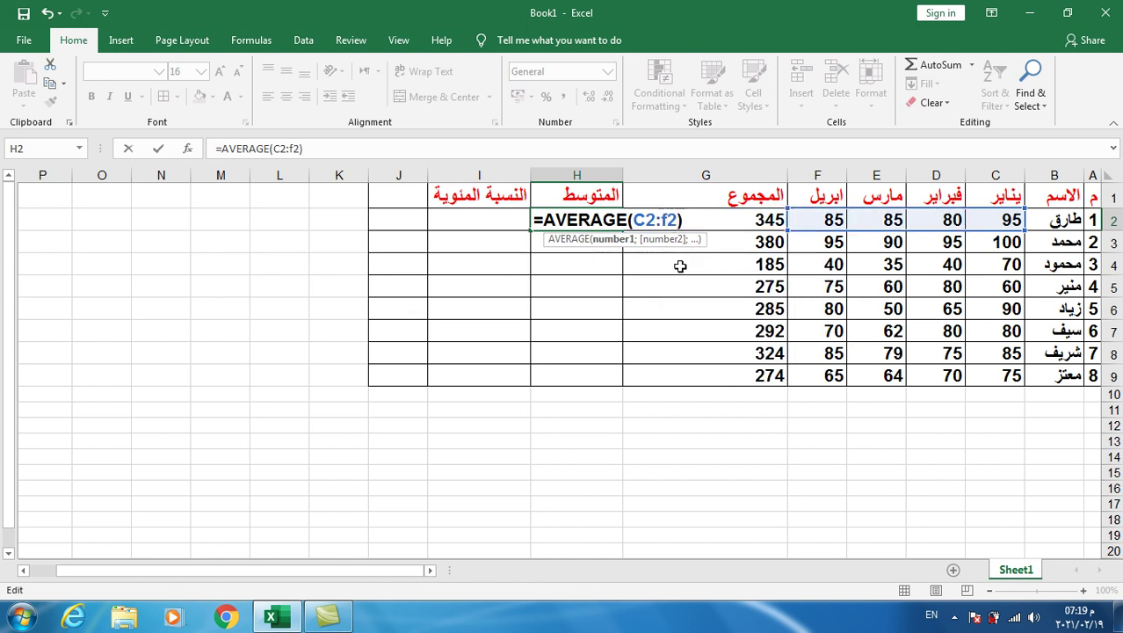
key("Return")
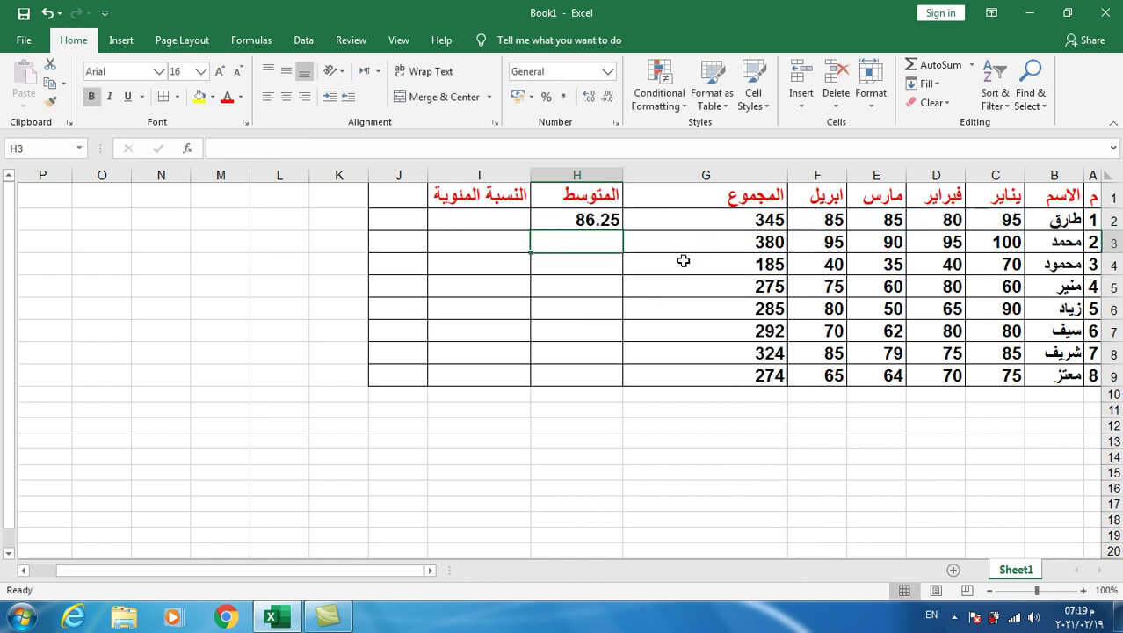
left_click(581, 221)
key("Delete")
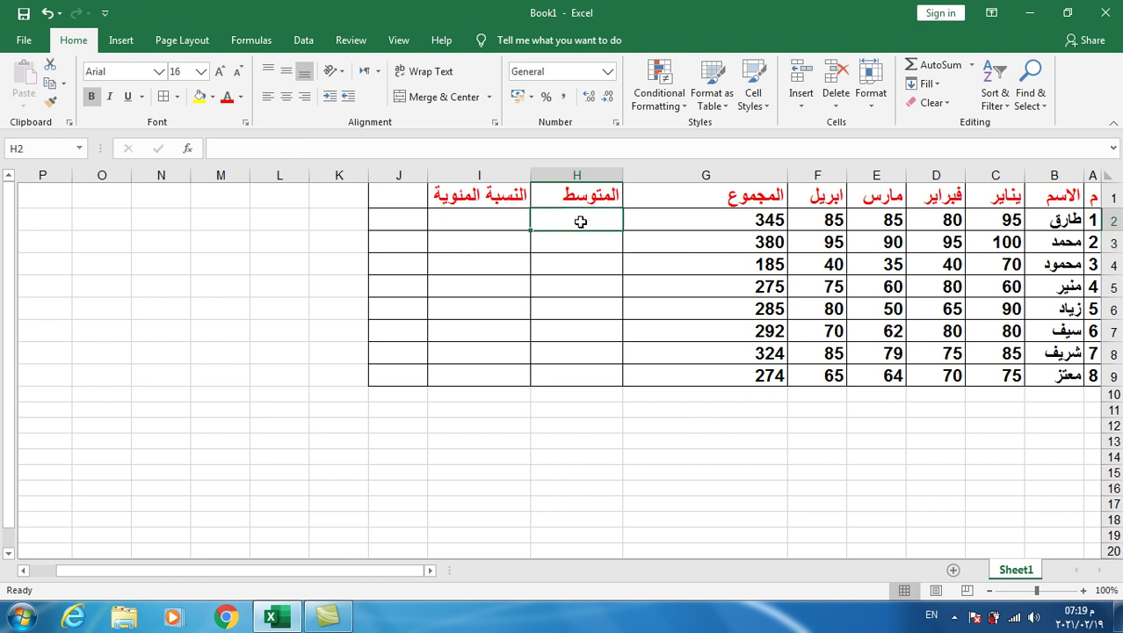
- Insert AVERAGE with range C2:F2 into H2 through the function library, then fill it down to H9
left_click(188, 149)
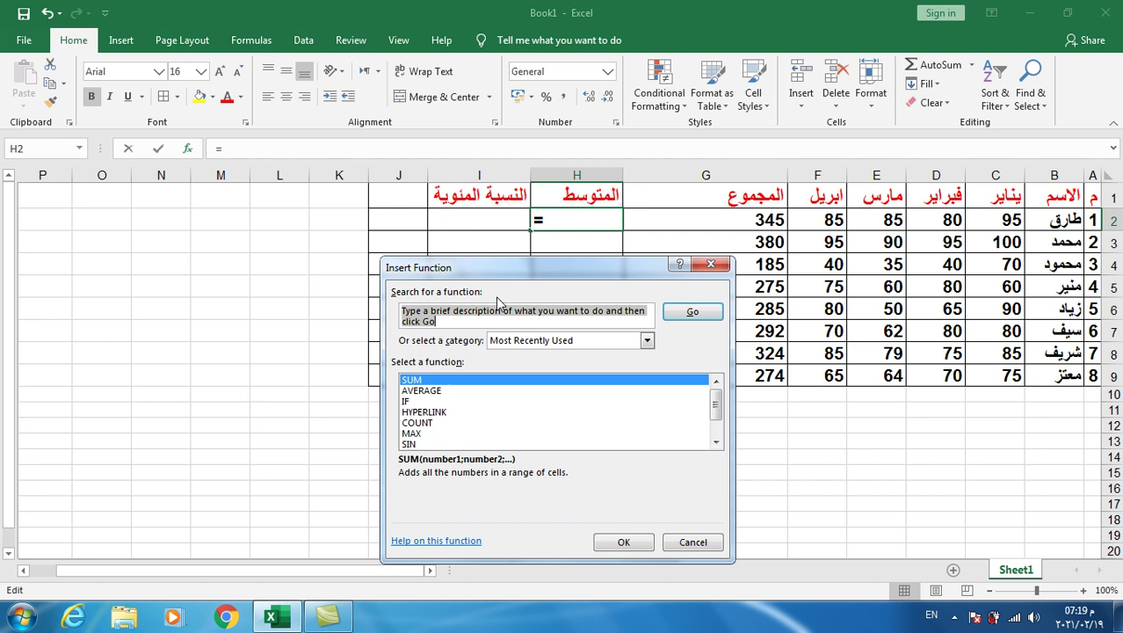
type("average")
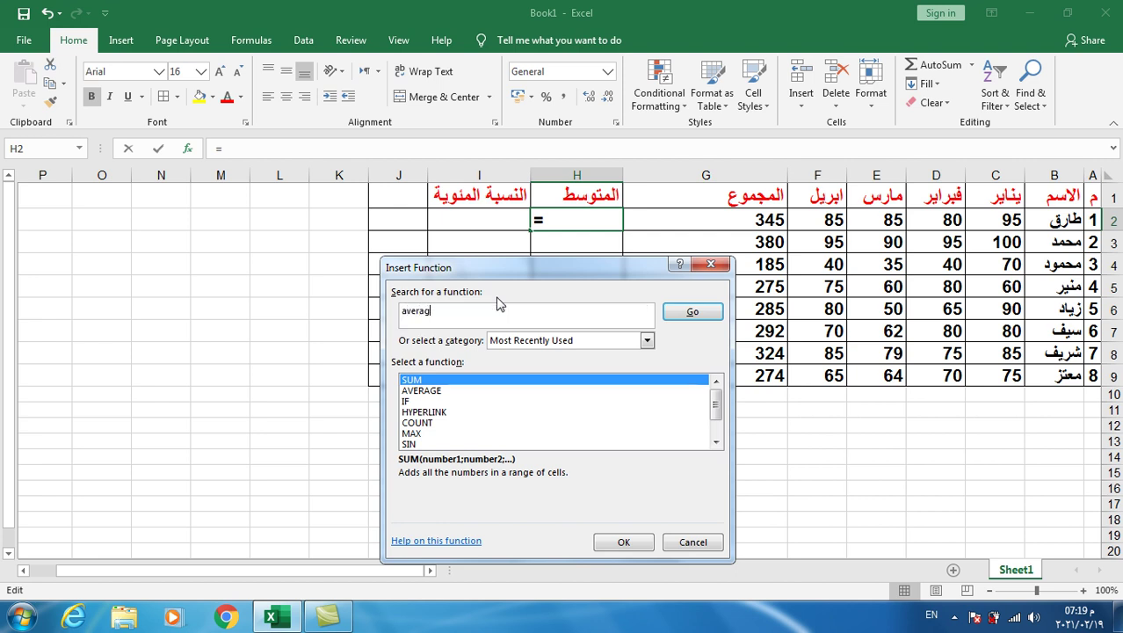
left_click(700, 312)
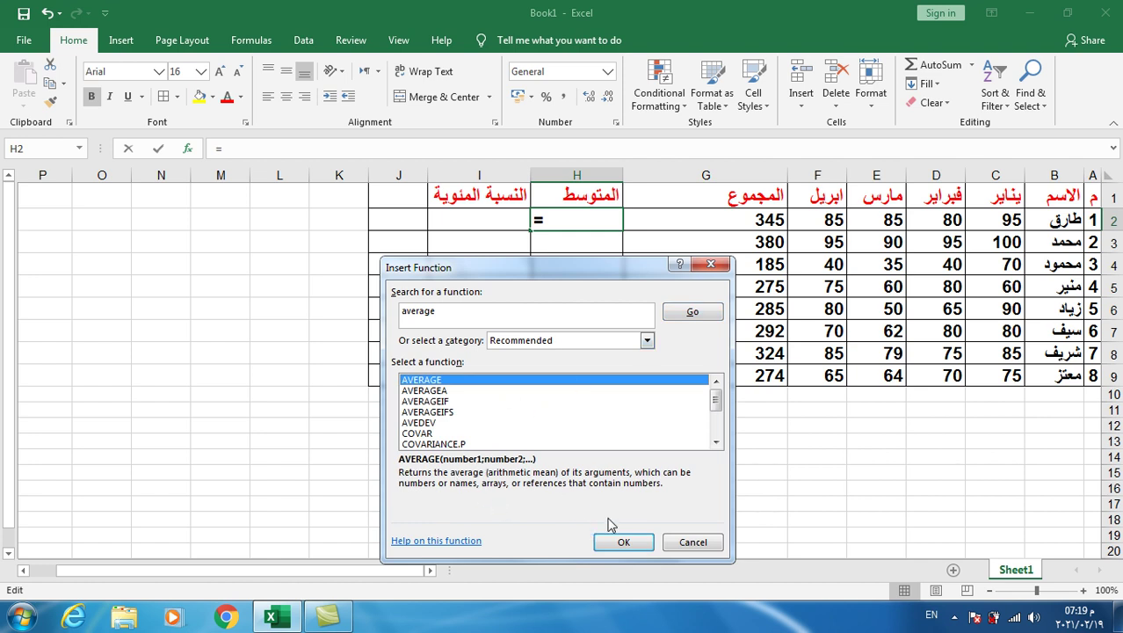
left_click(625, 539)
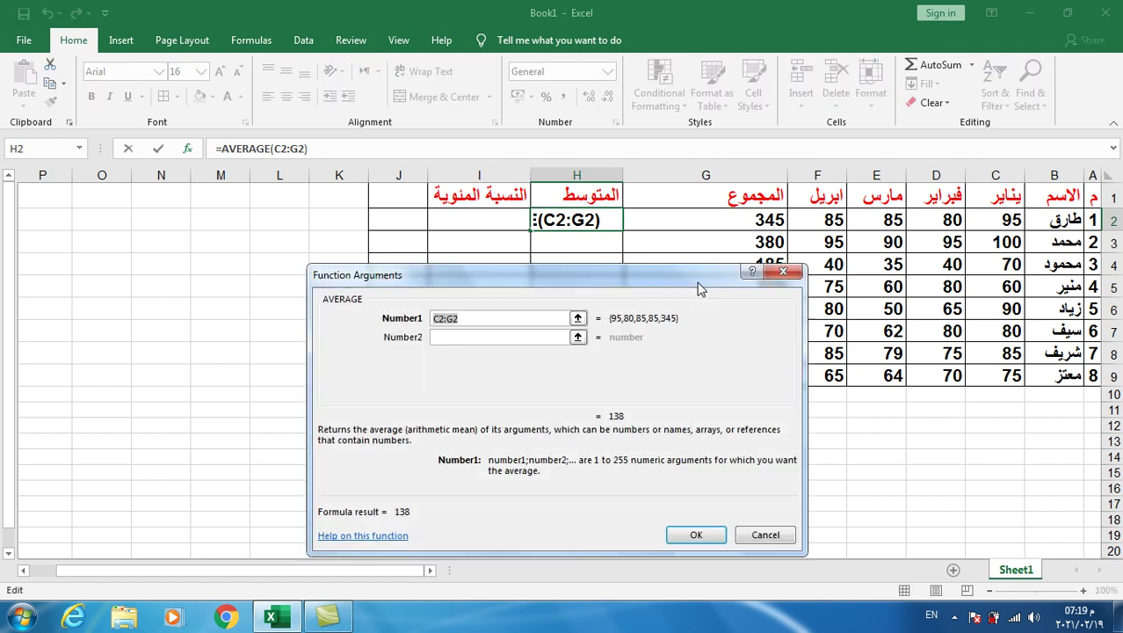
left_click_drag(991, 218, 827, 221)
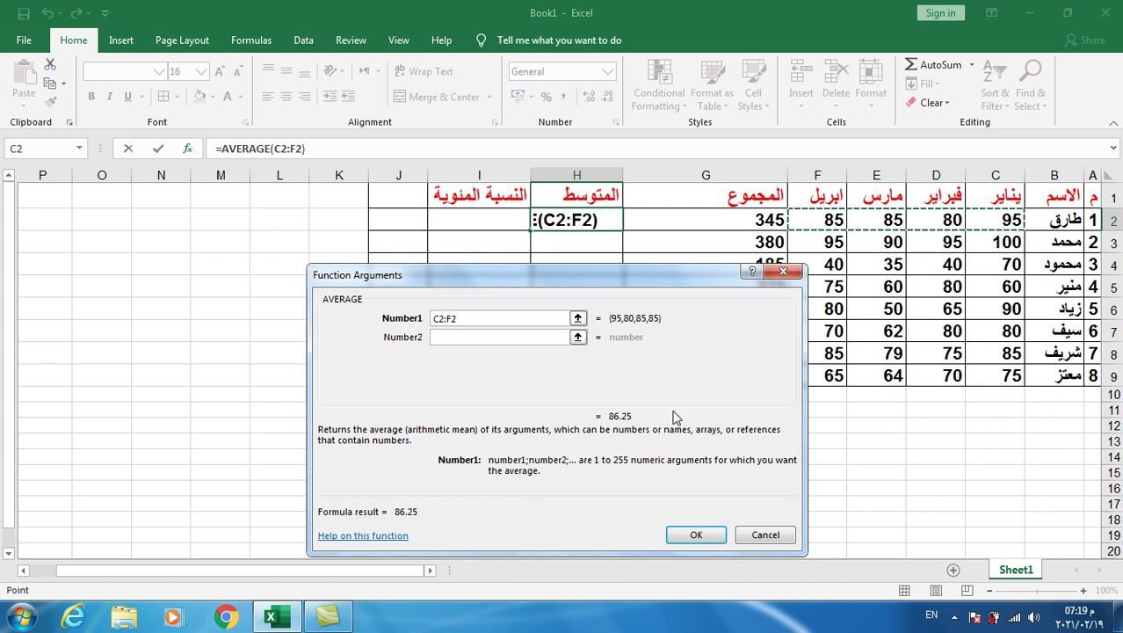
left_click(694, 535)
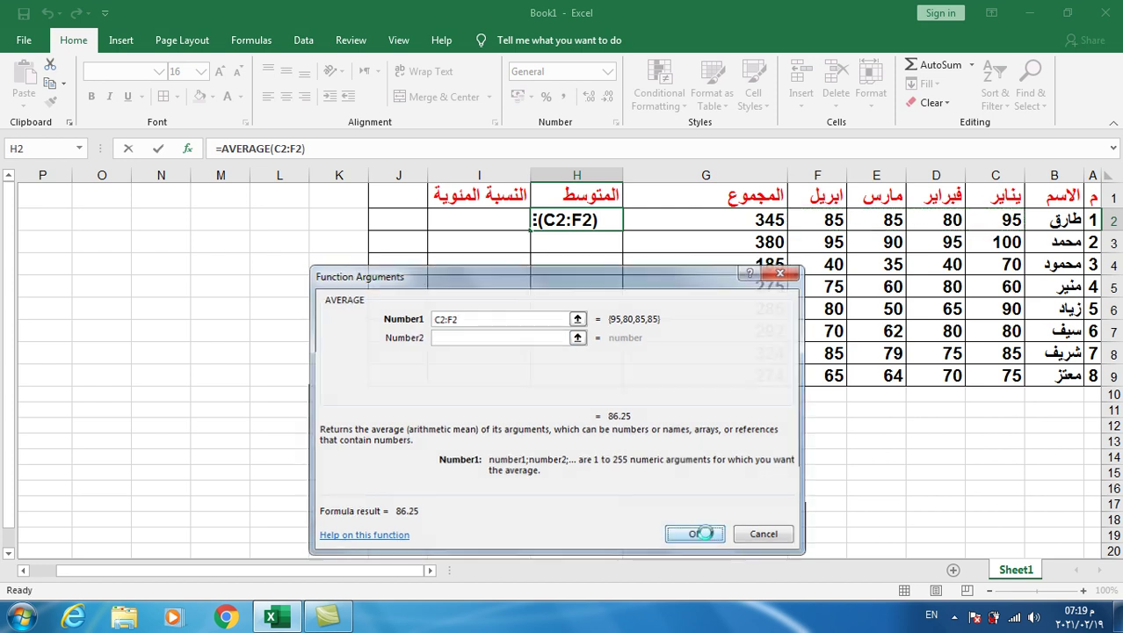
left_click_drag(532, 230, 538, 387)
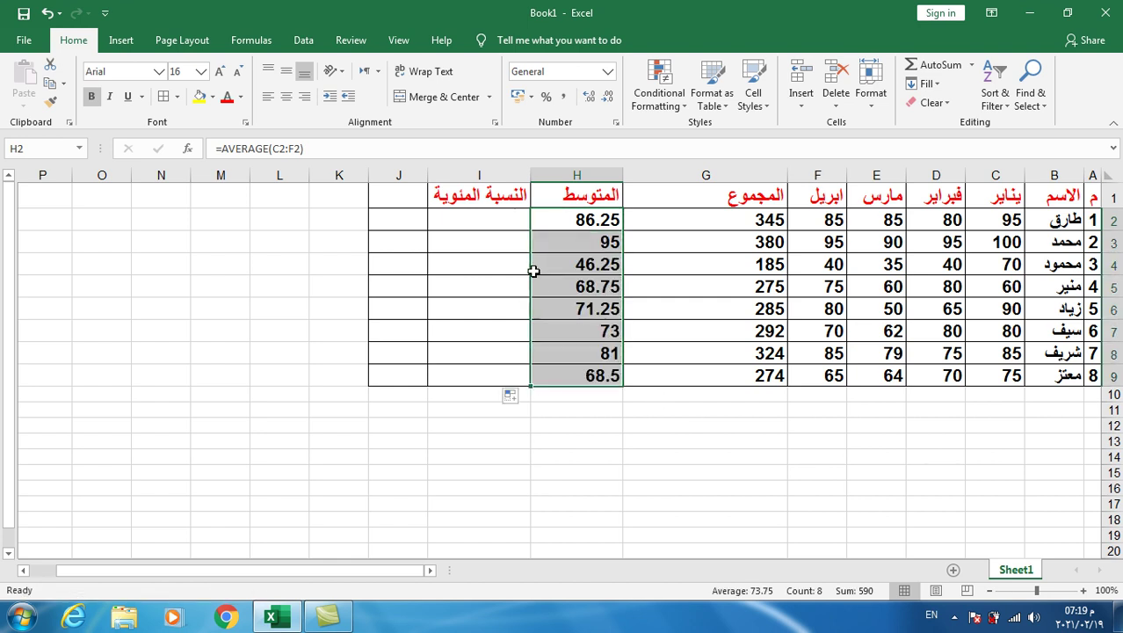
- Enter the formula =H2% in cell I2
left_click(487, 216)
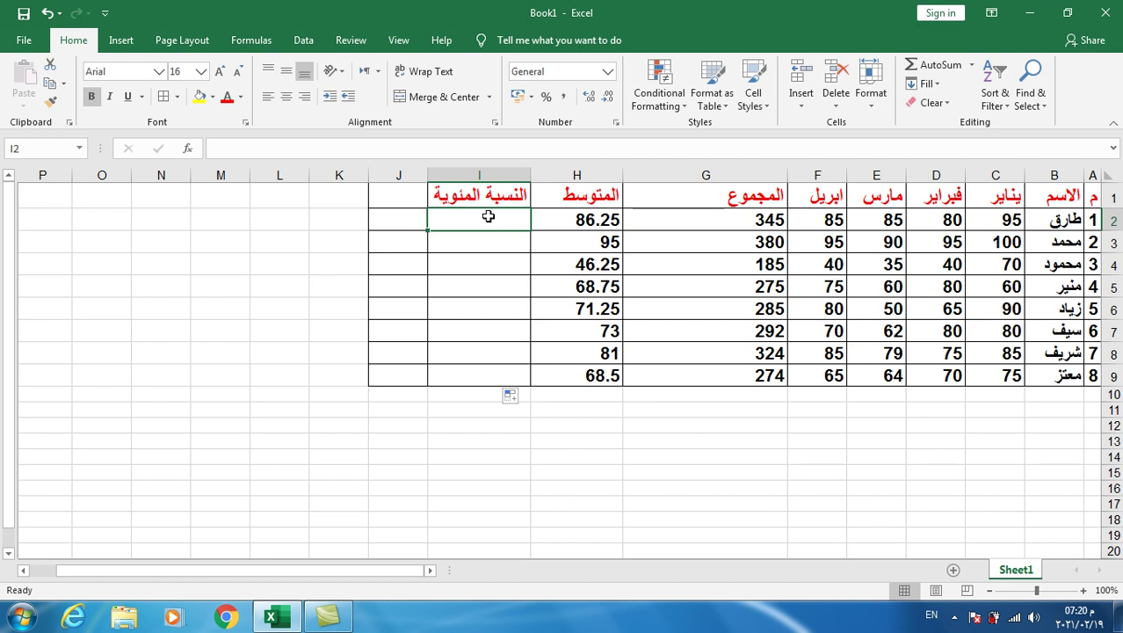
type("=")
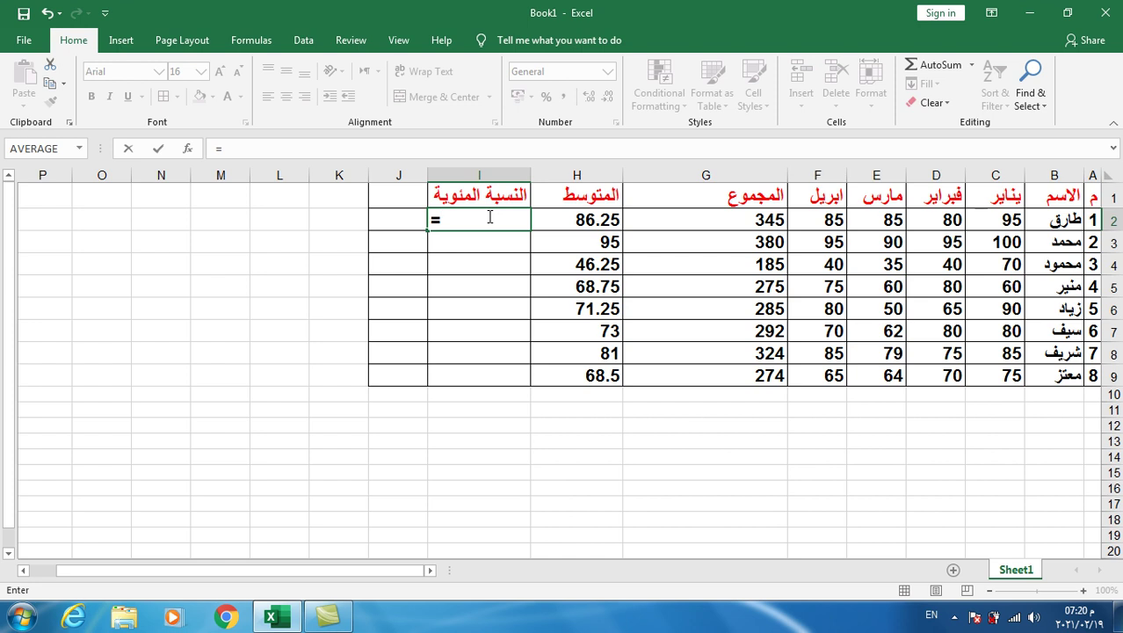
left_click(597, 219)
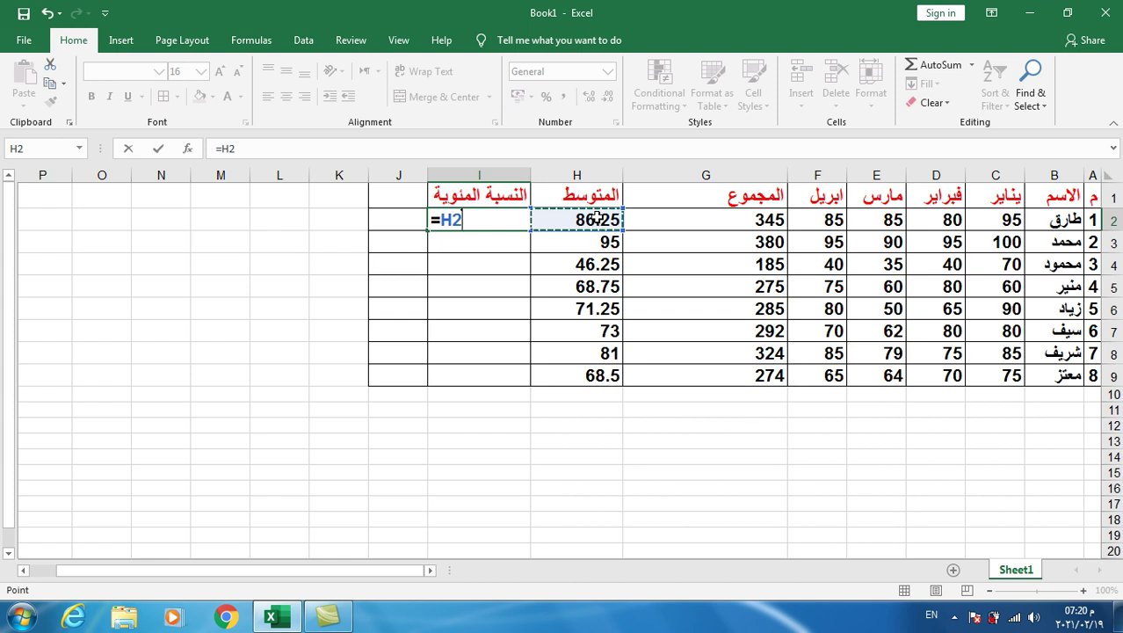
type("%")
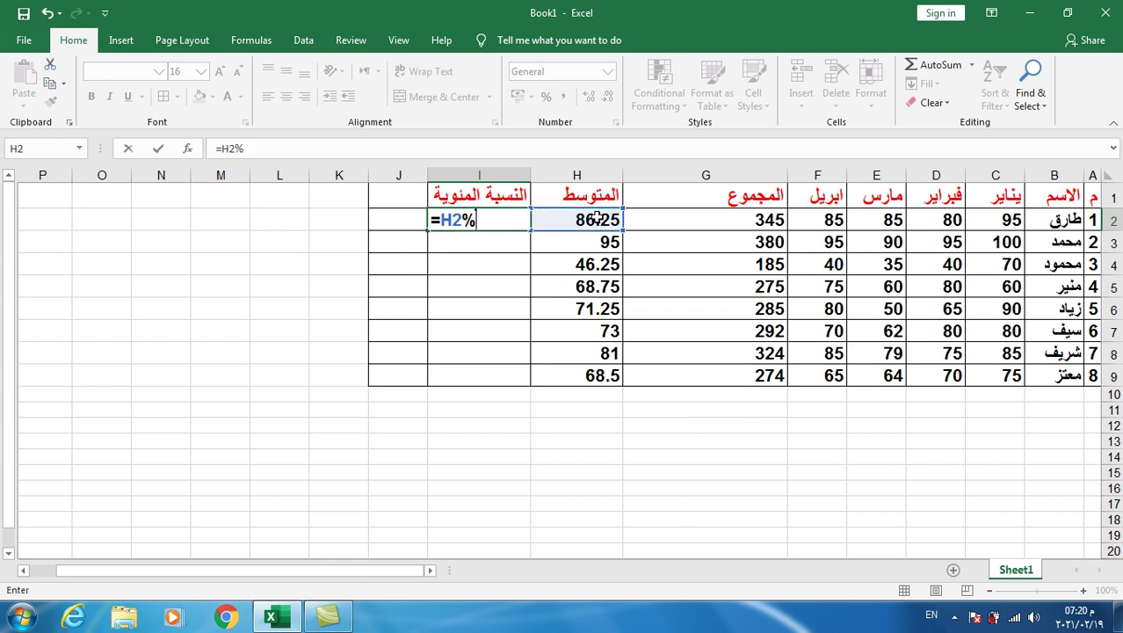
key("Return")
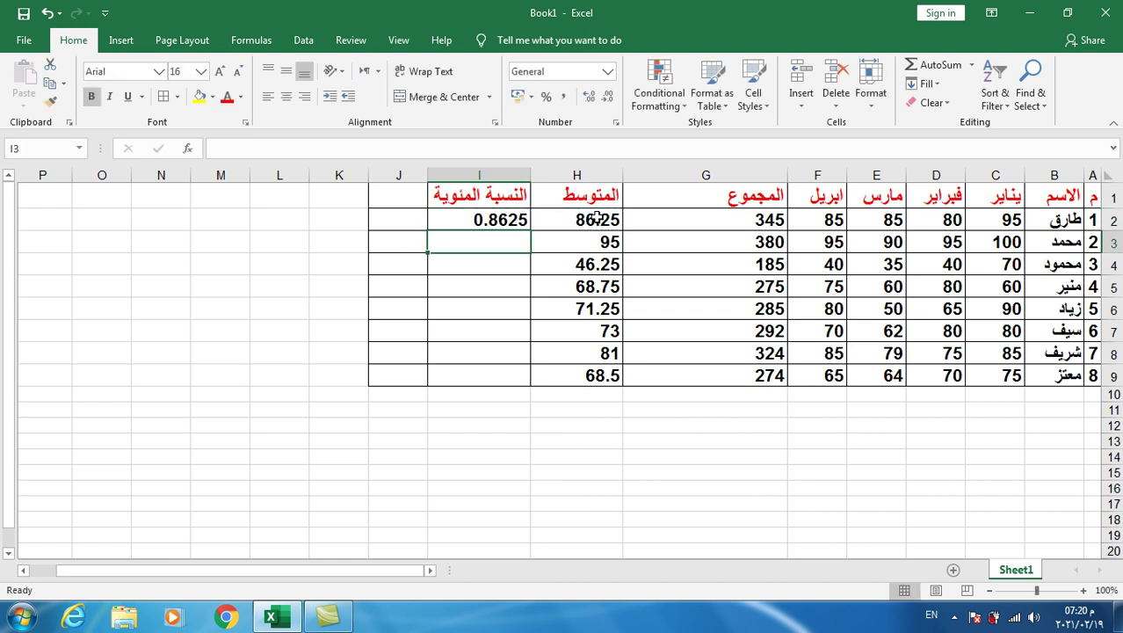
- Fill the percentage formula down to I9 and apply Percent Style, showing 86%, 95%, 46%
left_click(483, 220)
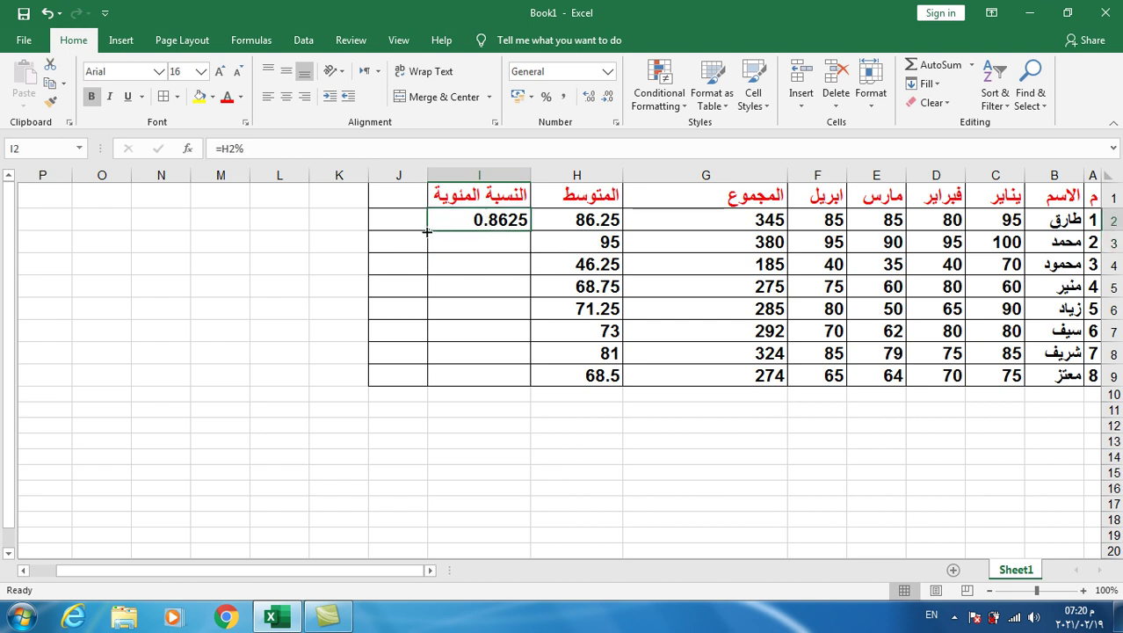
left_click_drag(426, 231, 449, 382)
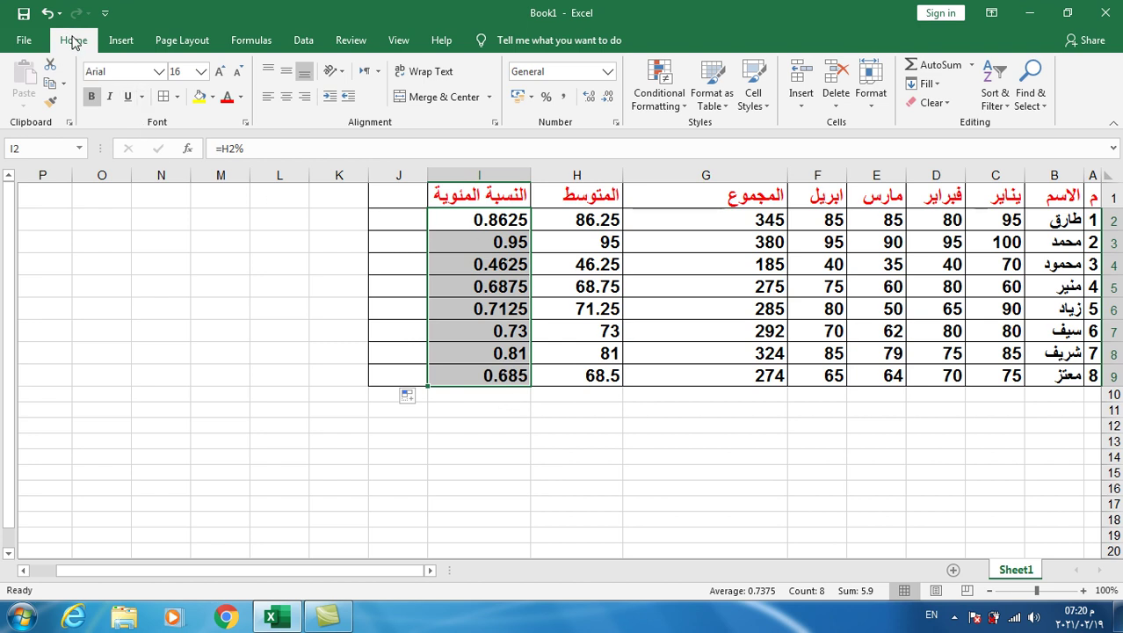
left_click(551, 97)
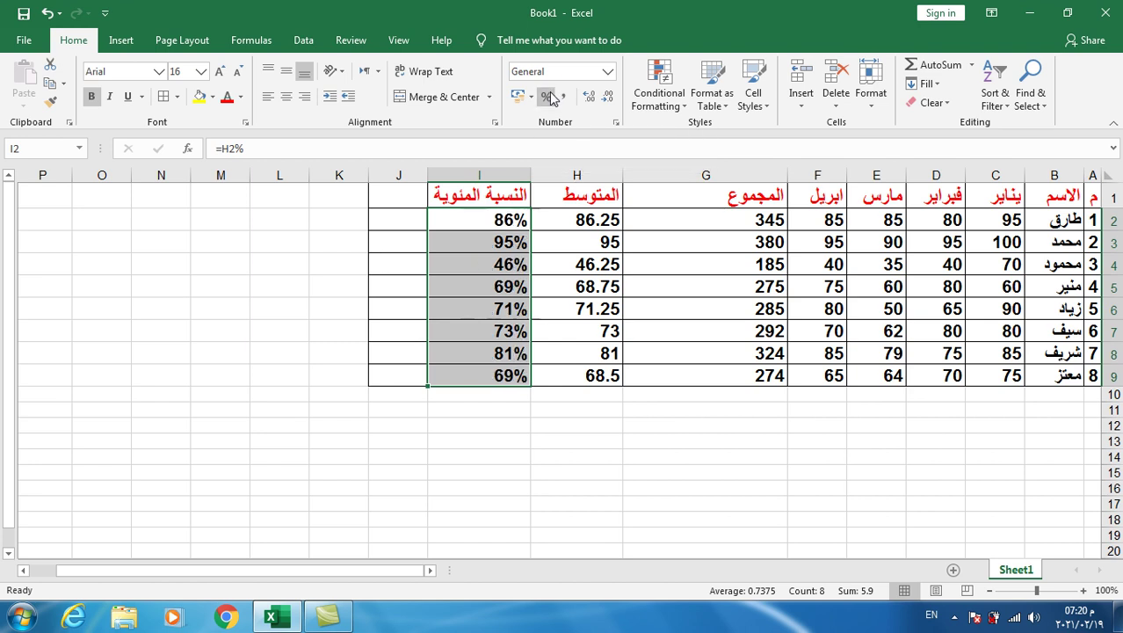
left_click(463, 328)
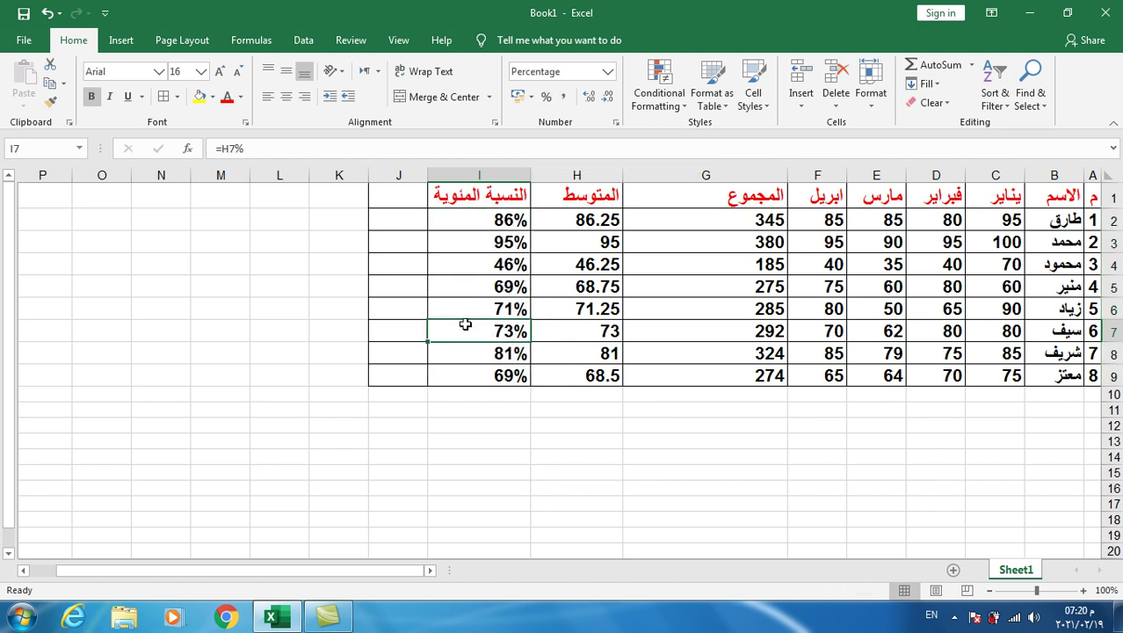
left_click(472, 302)
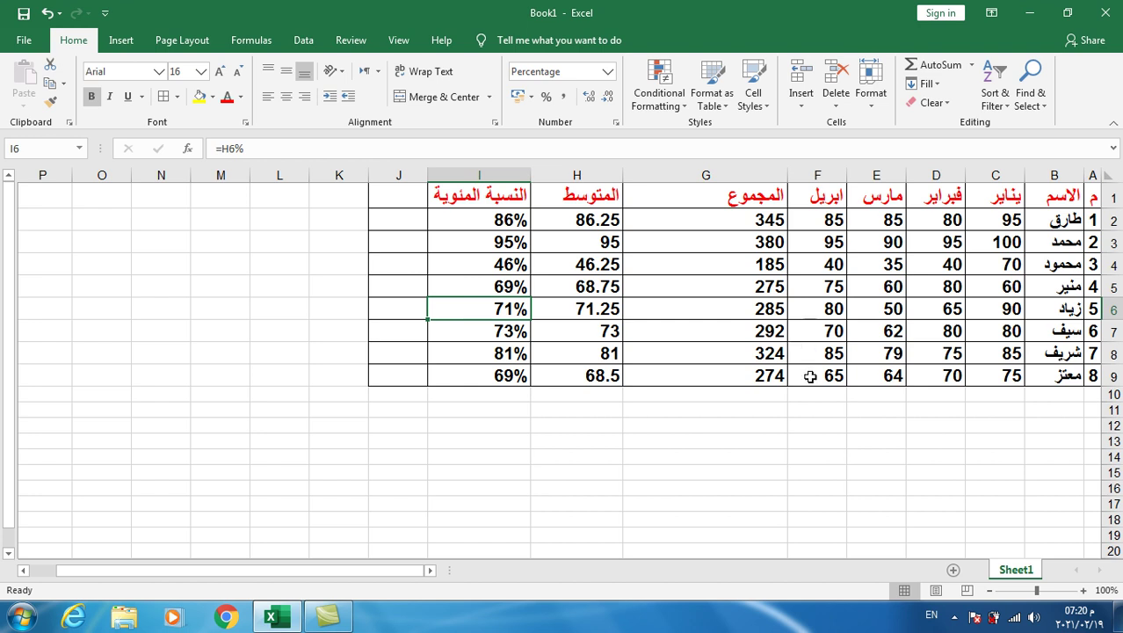
left_click(776, 416)
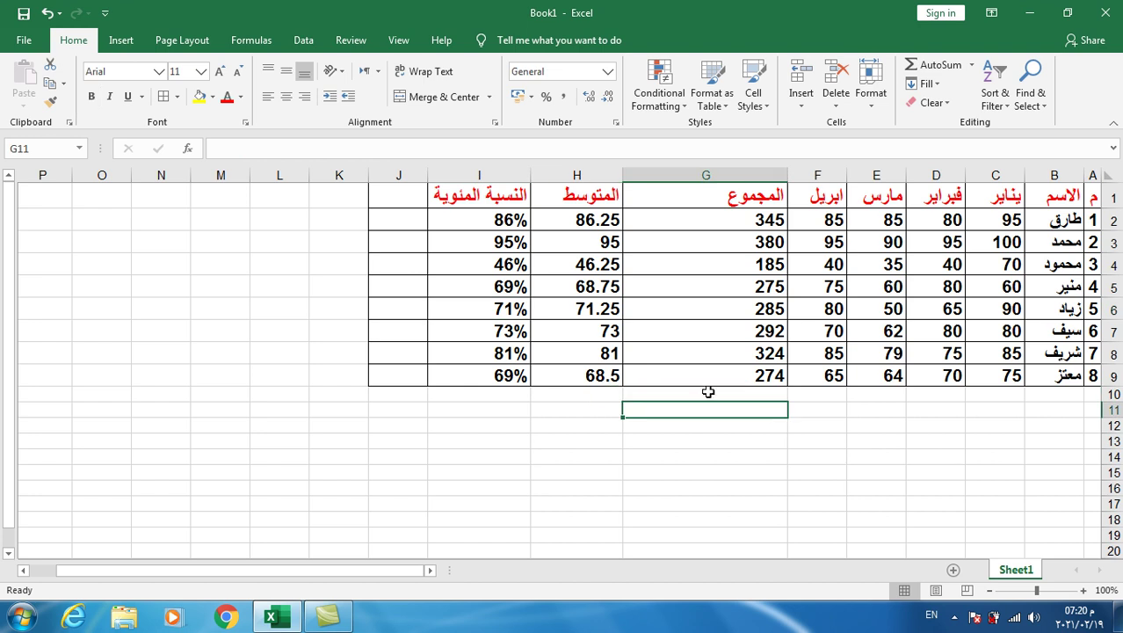
left_click(187, 151)
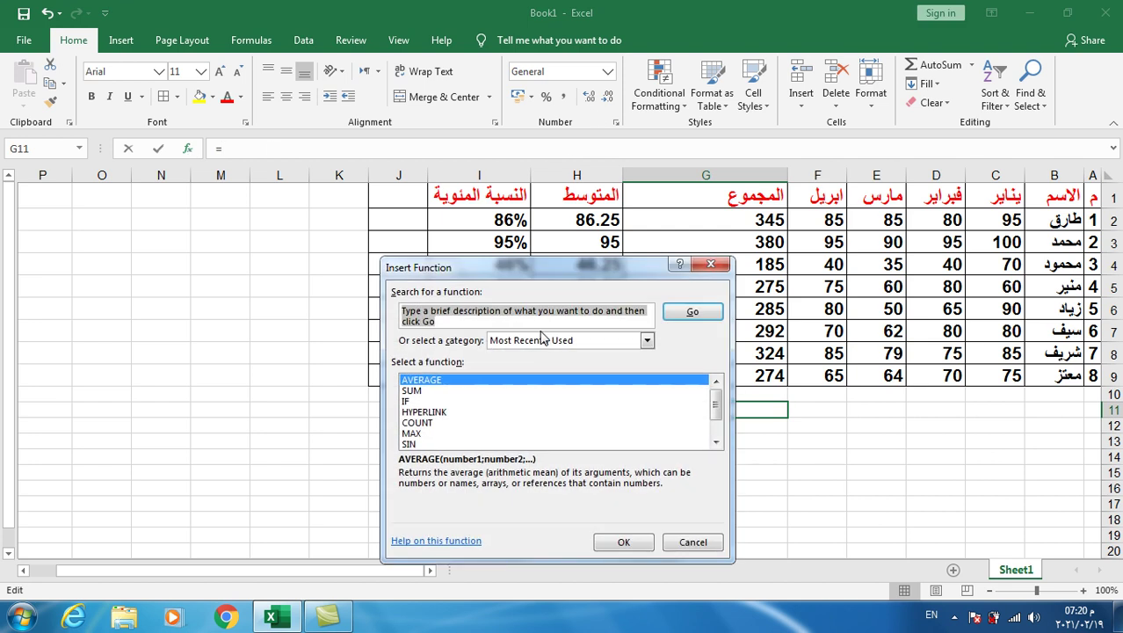
type("if")
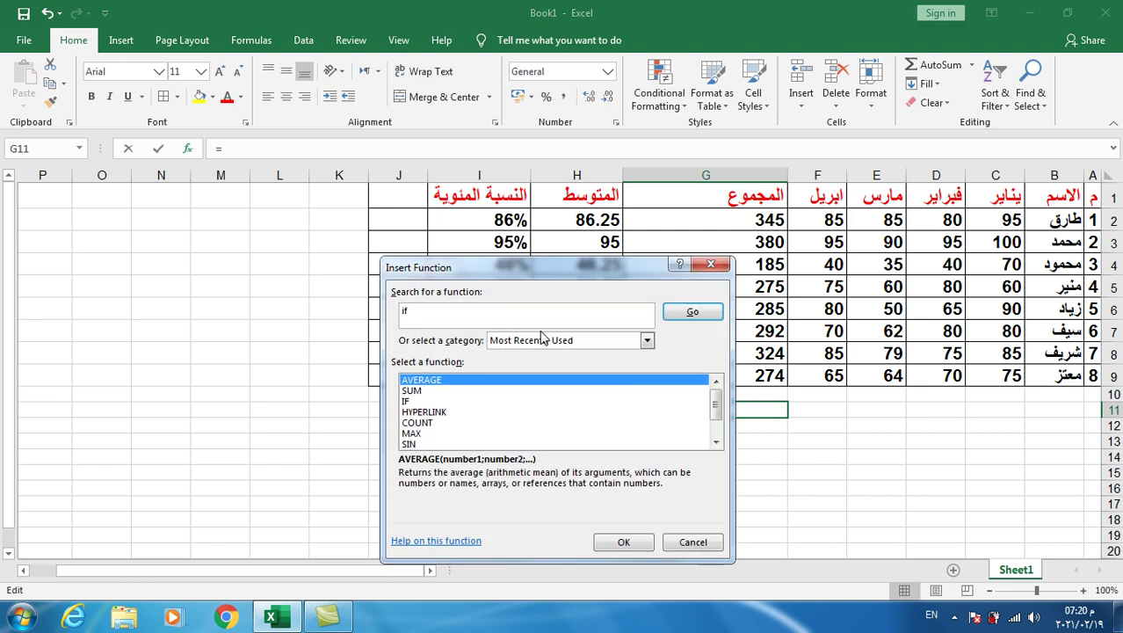
left_click(692, 318)
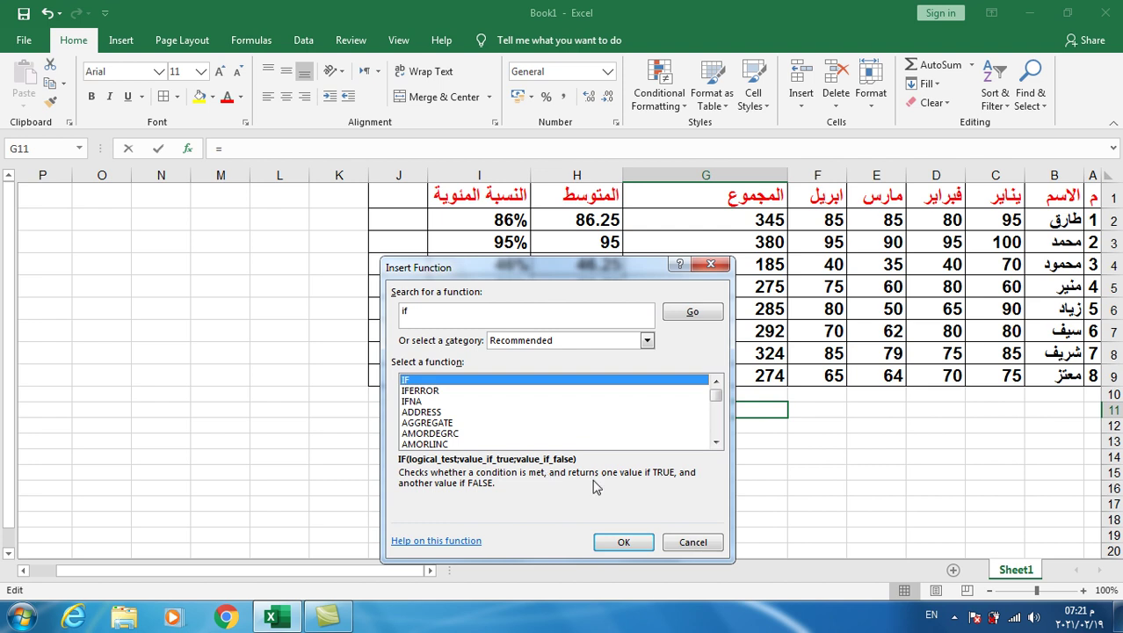
left_click(693, 542)
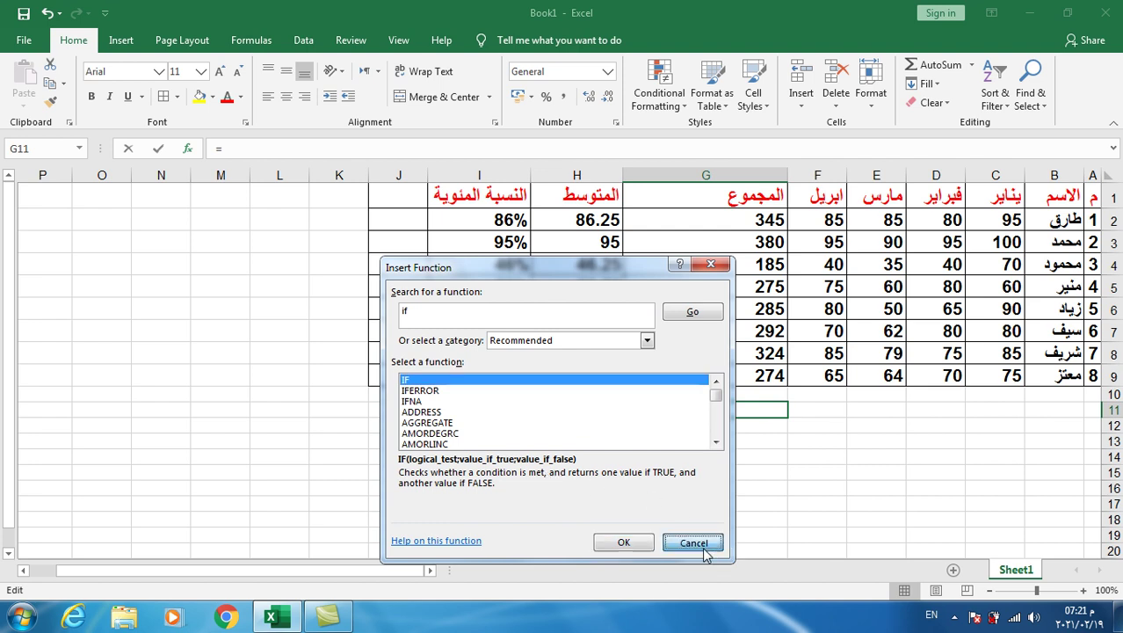
left_click(740, 452)
left_click(612, 408)
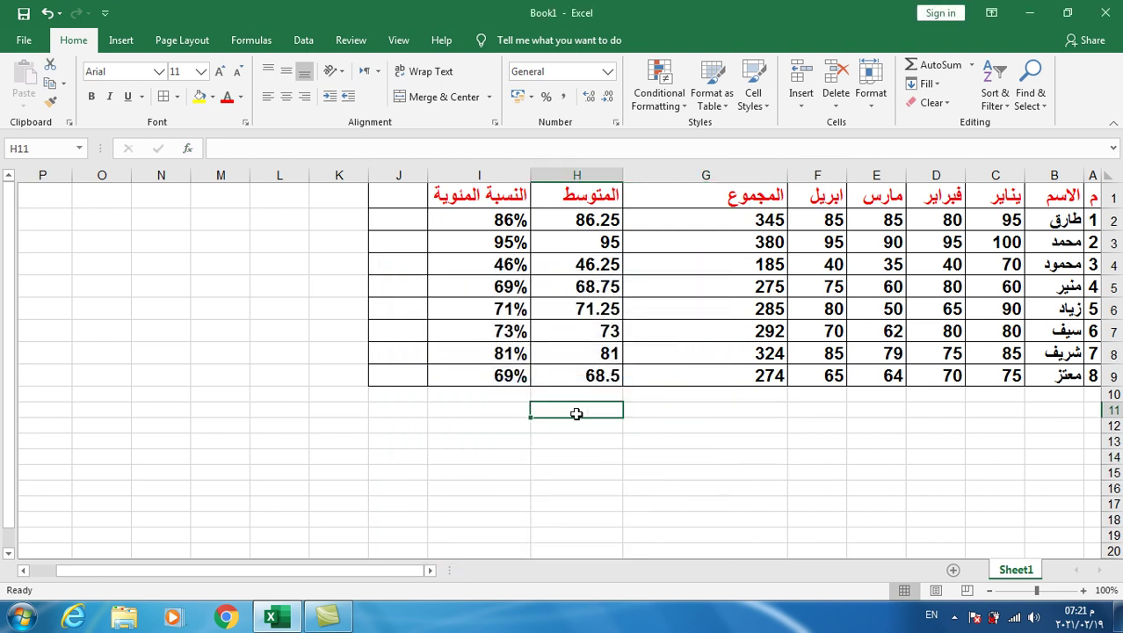
left_click(795, 421)
left_click(891, 422)
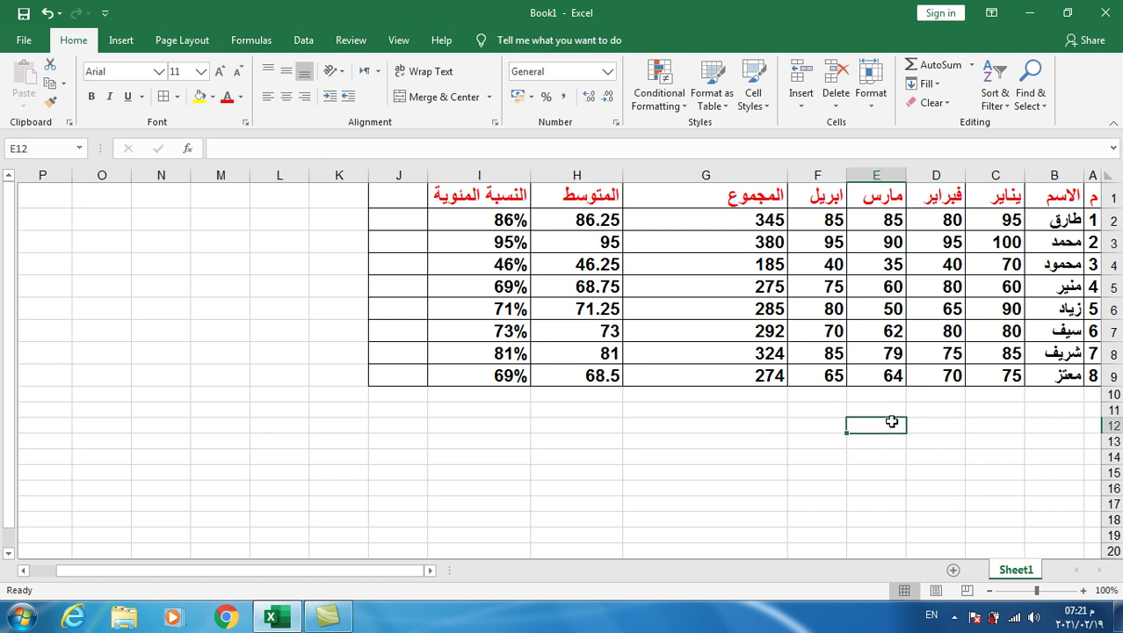